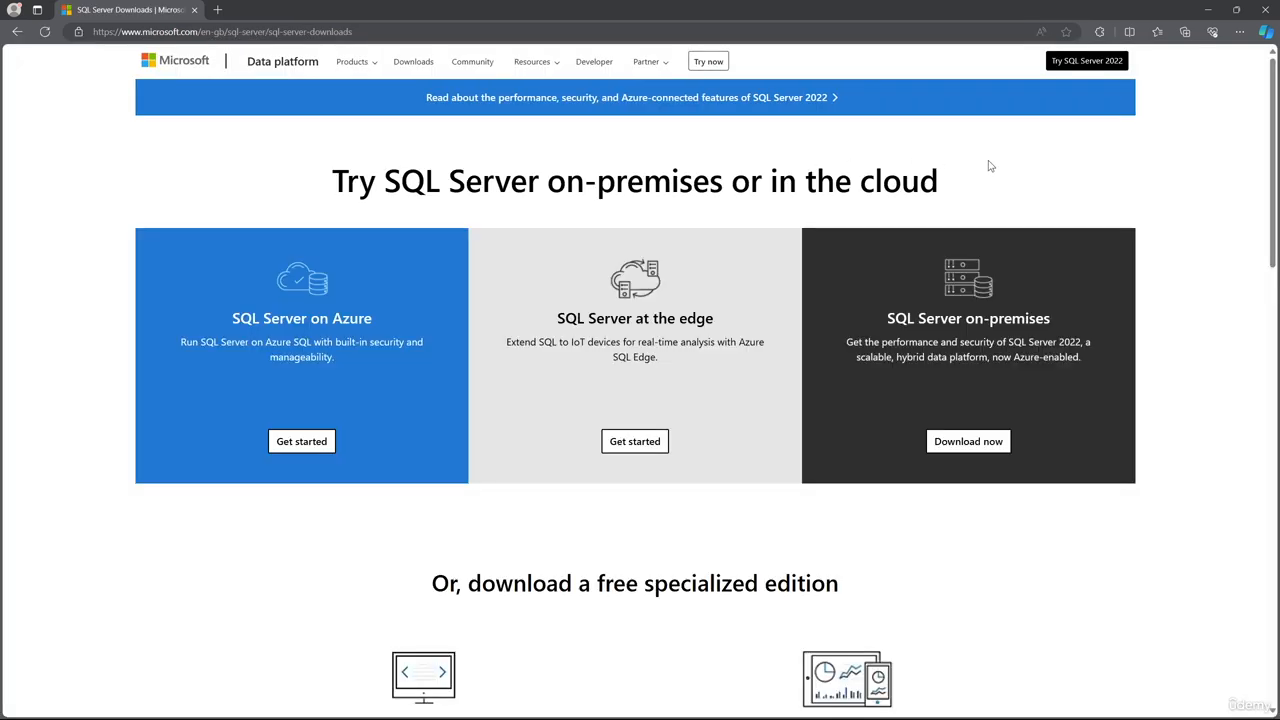
Download the free Developer edition of SQL Server 2022 and launch its downloaded installer
{"action": "scroll", "coordinate": [986, 165], "scroll_direction": "down", "scroll_amount": 3}
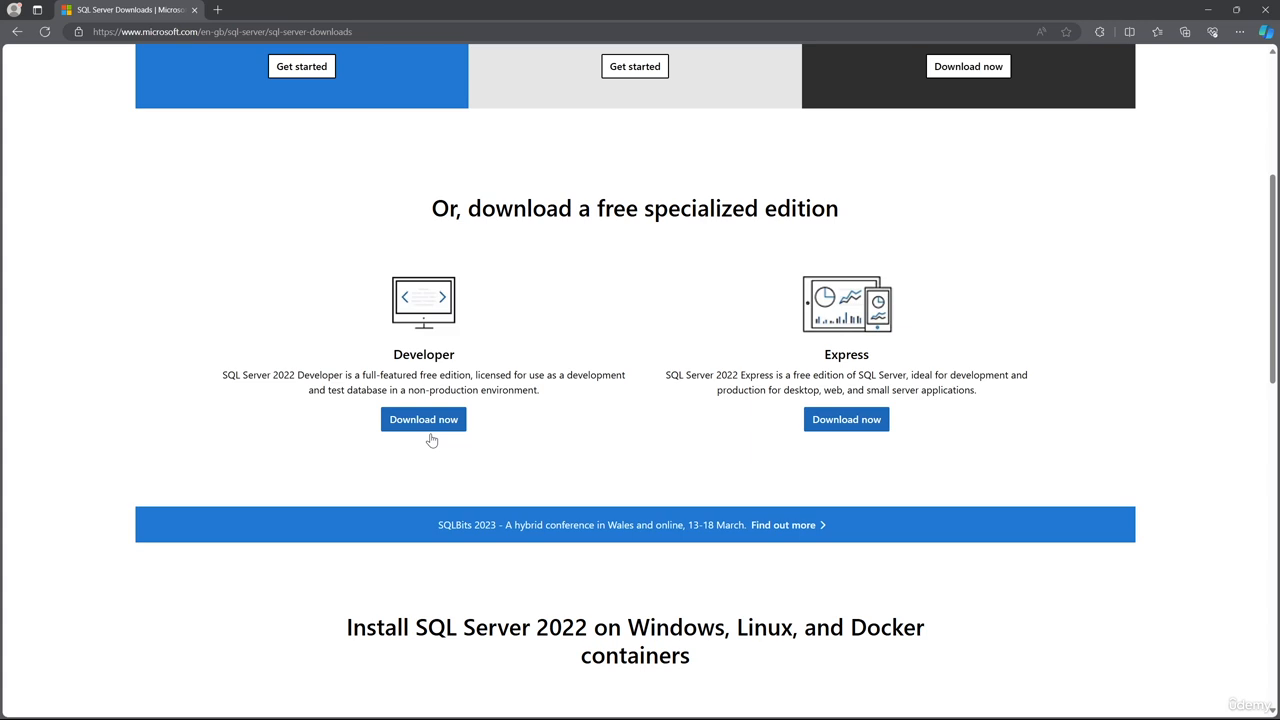
{"action": "left_click", "coordinate": [432, 423]}
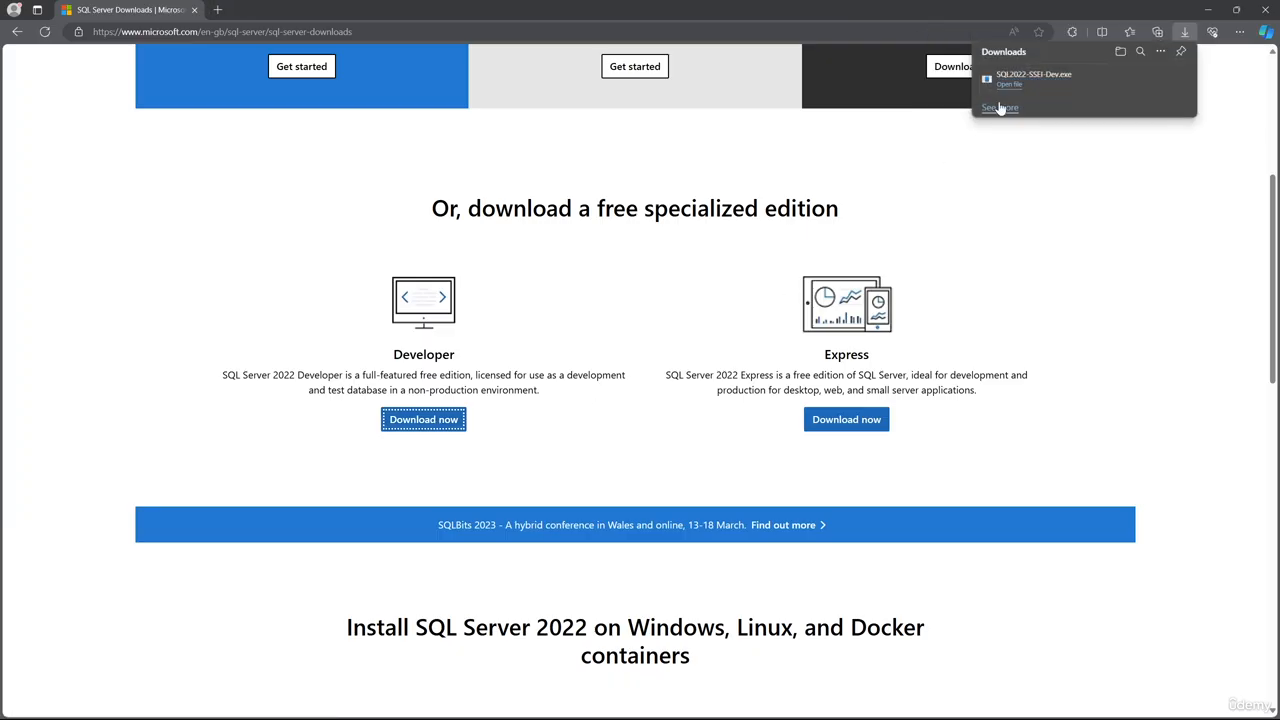
{"action": "left_click", "coordinate": [1012, 85]}
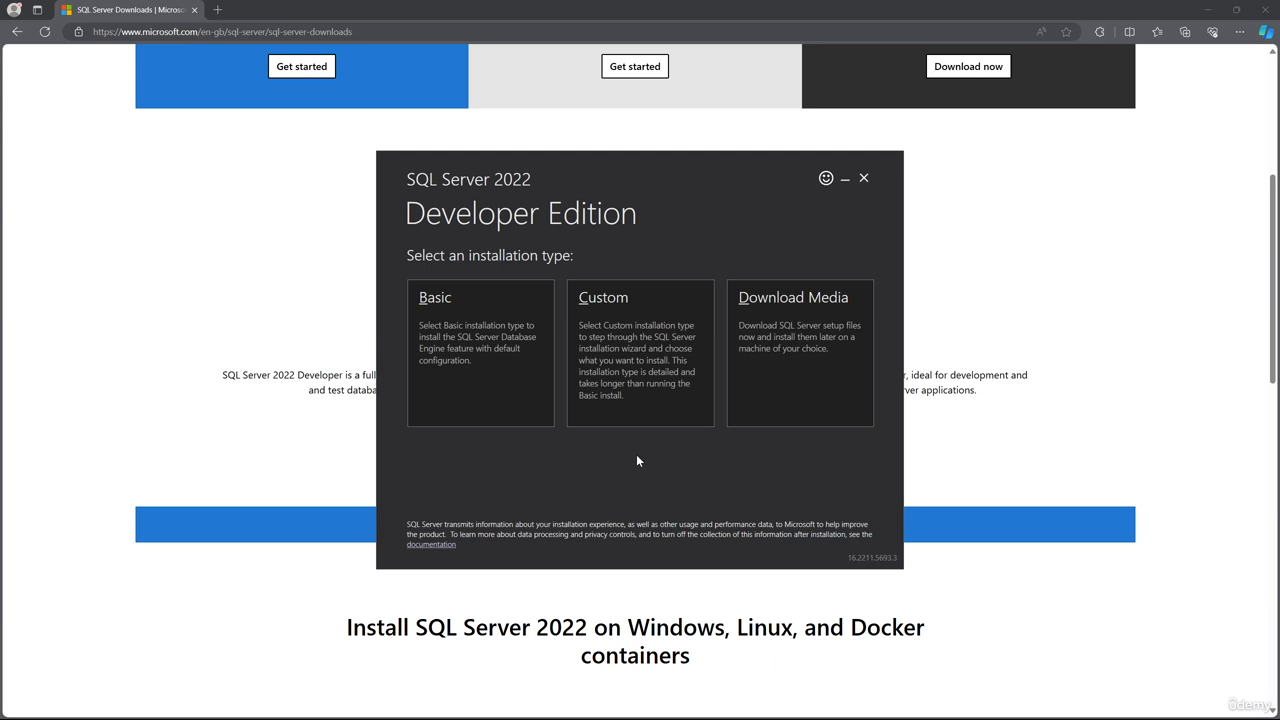
Install SQL Server 2022 Developer with the Basic installation type, accepting the license terms and keeping the default install location
{"action": "left_click", "coordinate": [505, 391]}
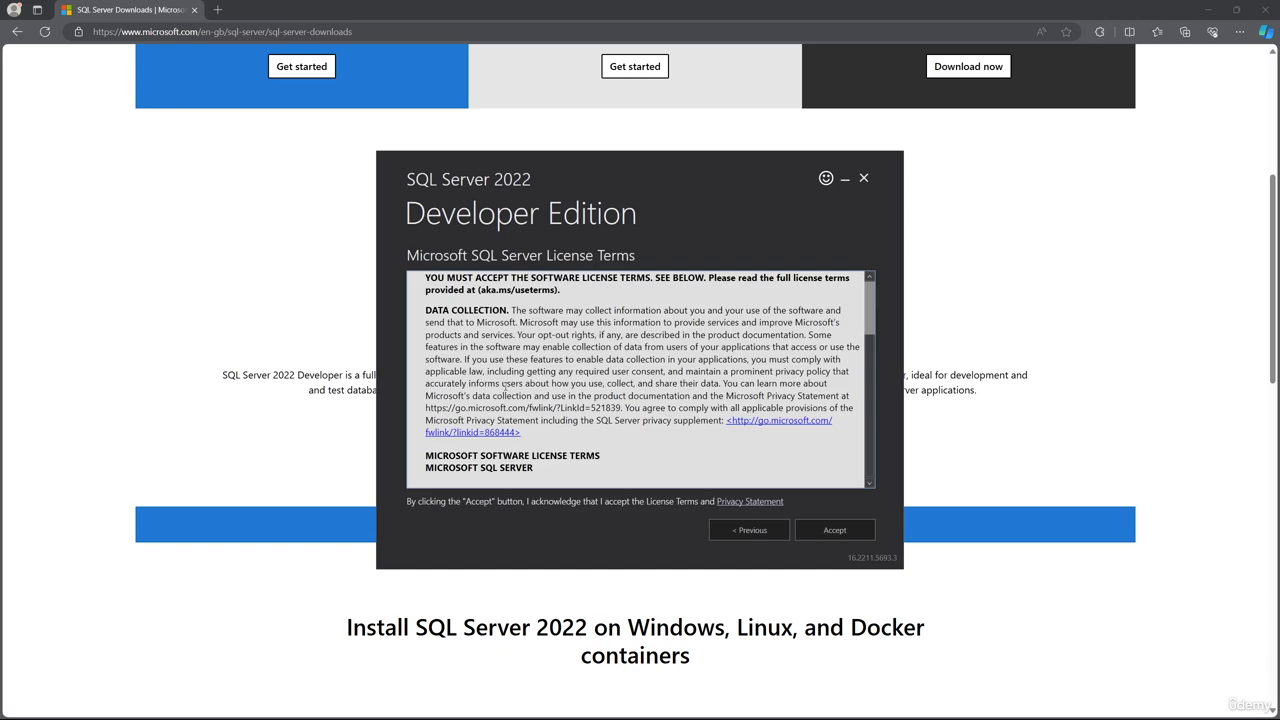
{"action": "scroll", "coordinate": [869, 388], "scroll_direction": "down", "scroll_amount": 10}
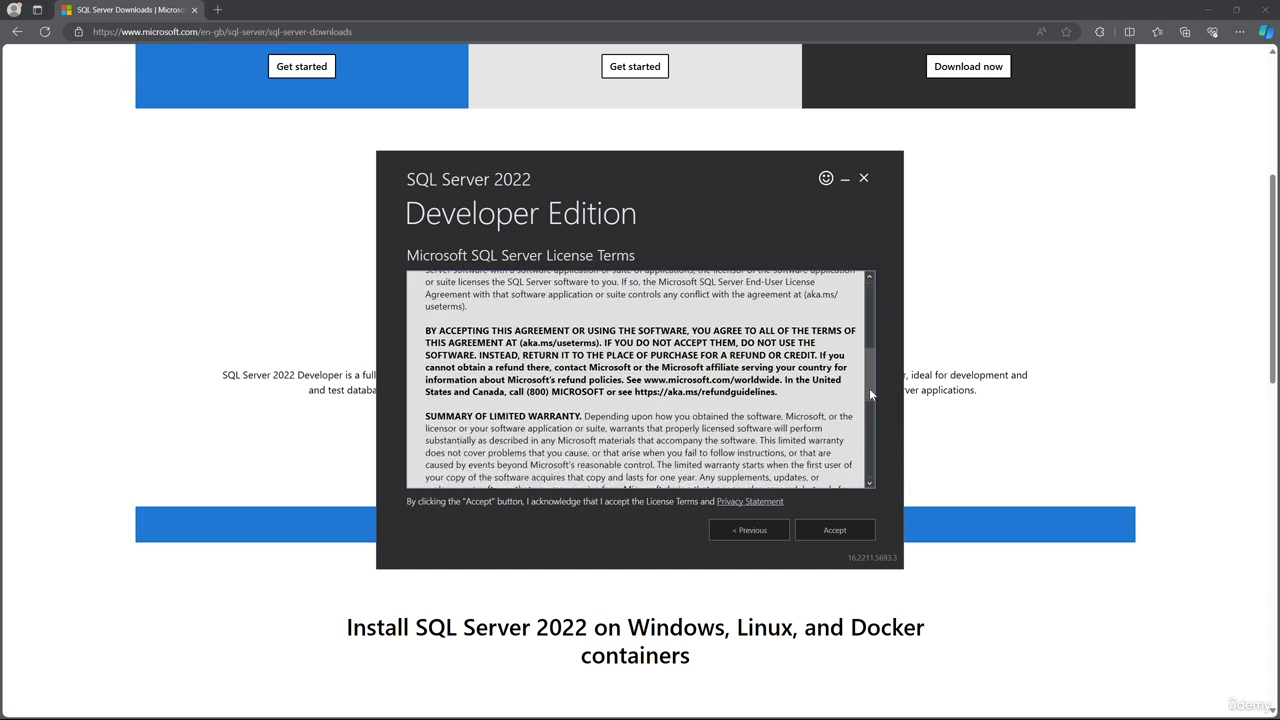
{"action": "left_click", "coordinate": [836, 530]}
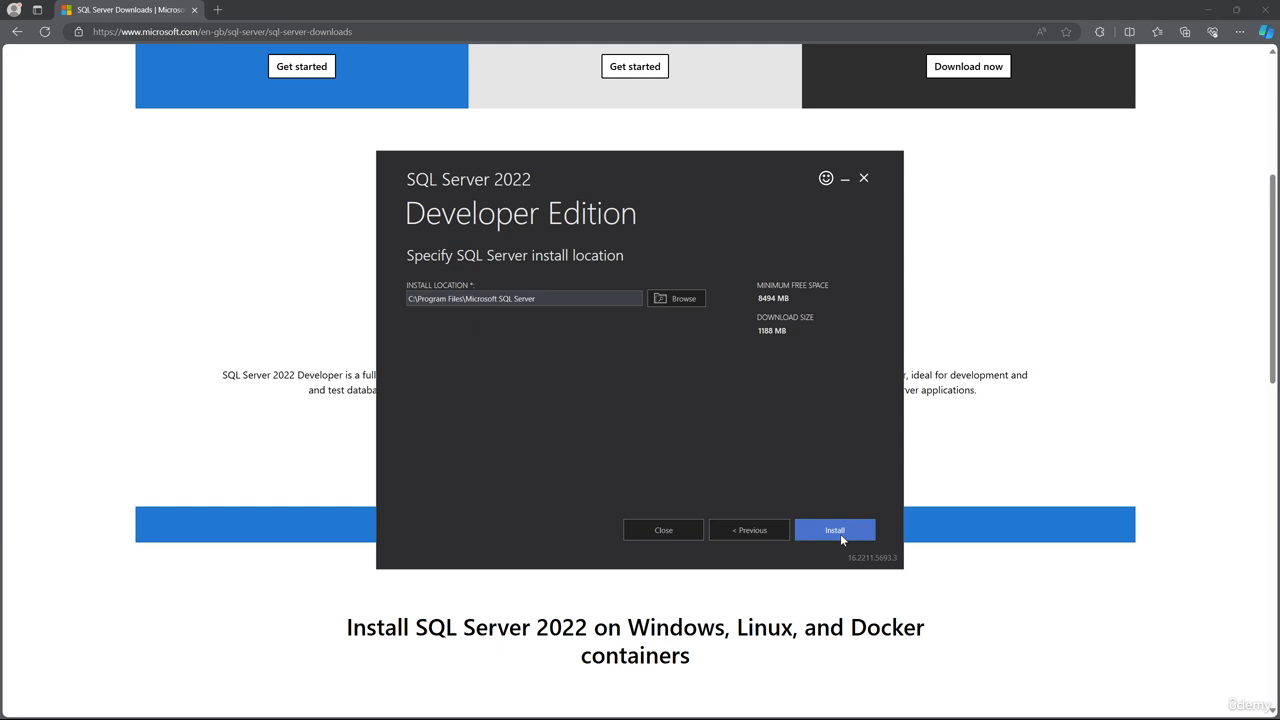
{"action": "left_click", "coordinate": [840, 533]}
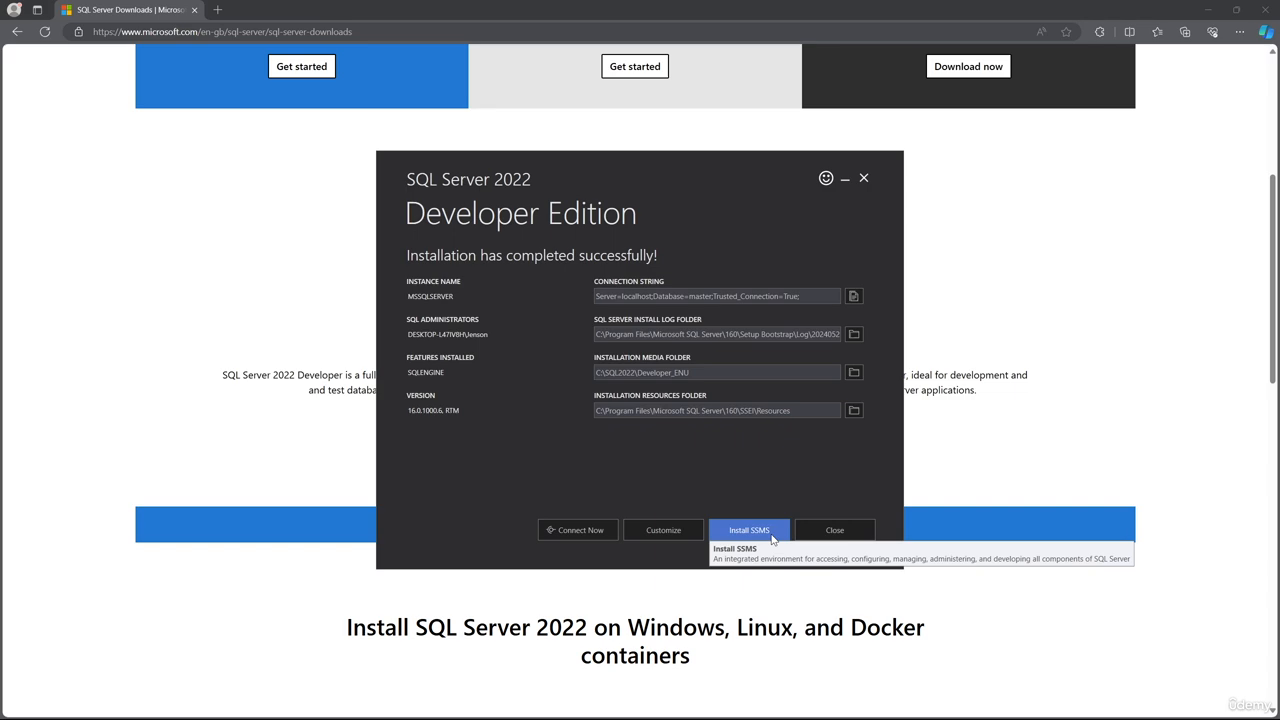
Go from the completed installer to the SSMS download page and download SQL Server Management Studio (SSMS) 20.1
{"action": "key", "text": "alt"}
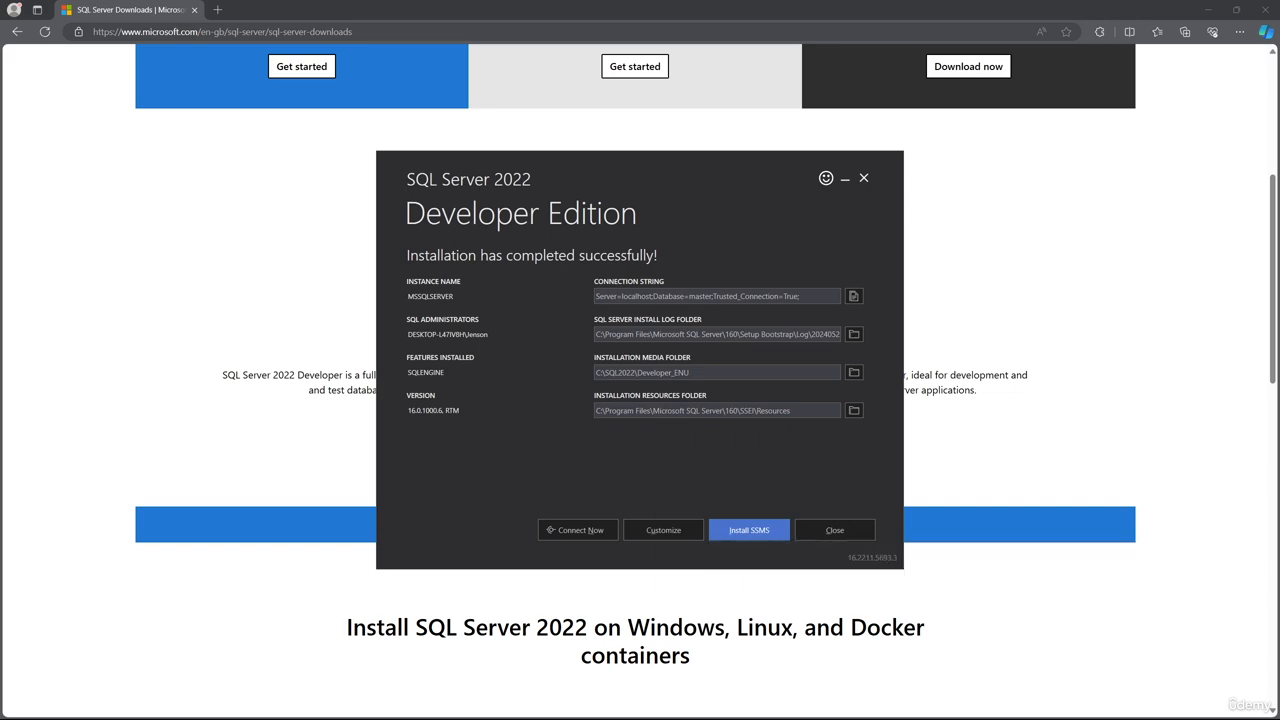
{"action": "left_click_drag", "start_coordinate": [1279, 75], "coordinate": [325, 18]}
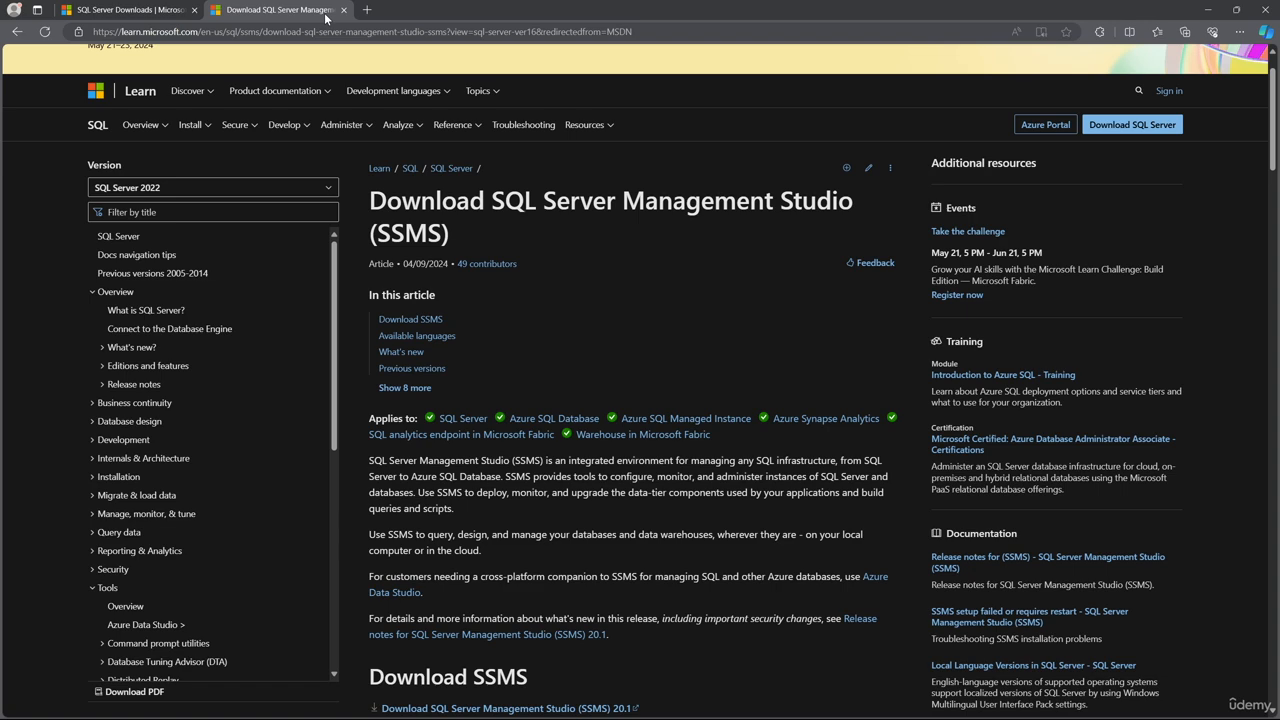
{"action": "scroll", "coordinate": [673, 264], "scroll_direction": "down", "scroll_amount": 3}
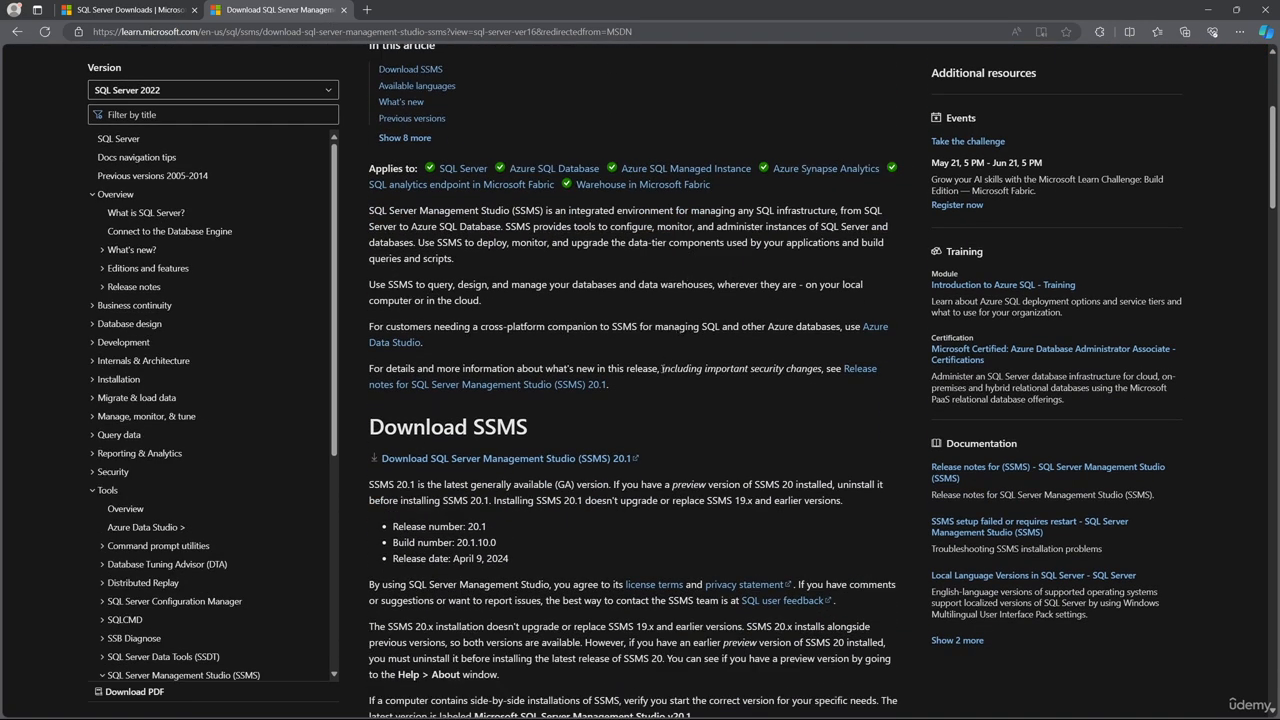
{"action": "scroll", "coordinate": [581, 368], "scroll_direction": "down", "scroll_amount": 1}
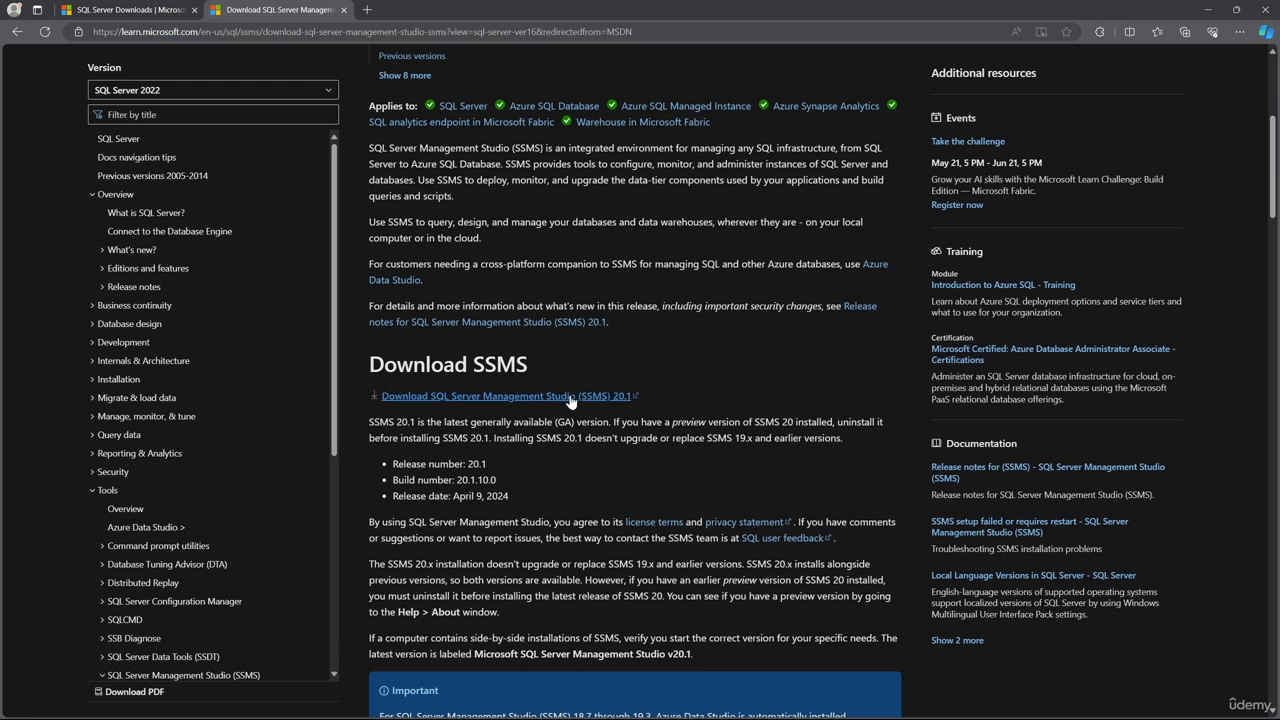
{"action": "left_click", "coordinate": [570, 398]}
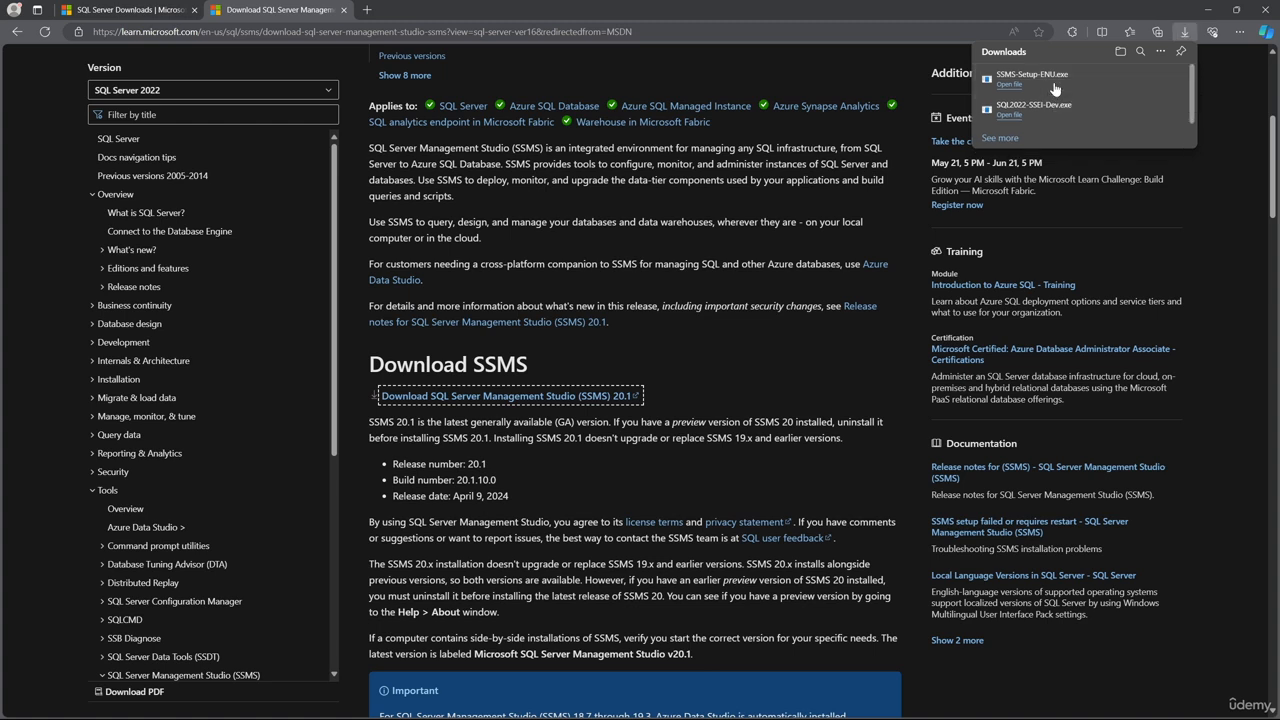
Run SSMS-Setup-ENU.exe, install Management Studio in the default location and close the finished setup
{"action": "left_click", "coordinate": [1055, 87]}
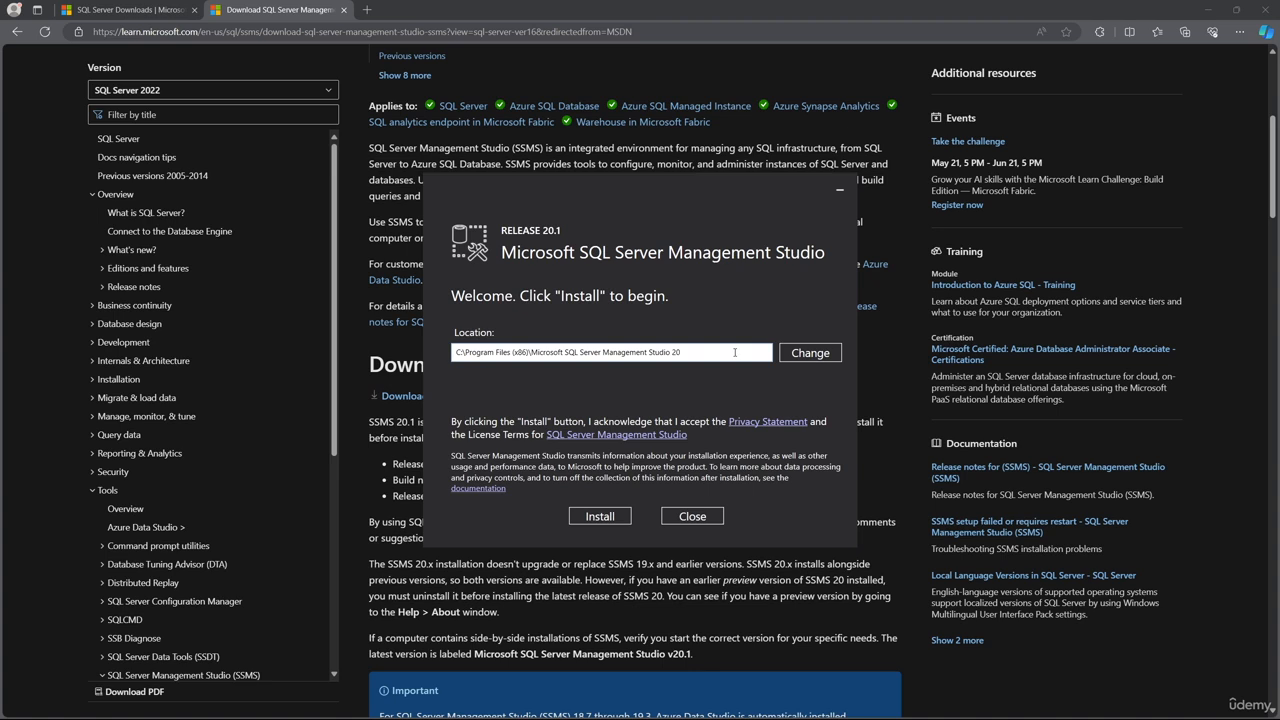
{"action": "left_click", "coordinate": [612, 518]}
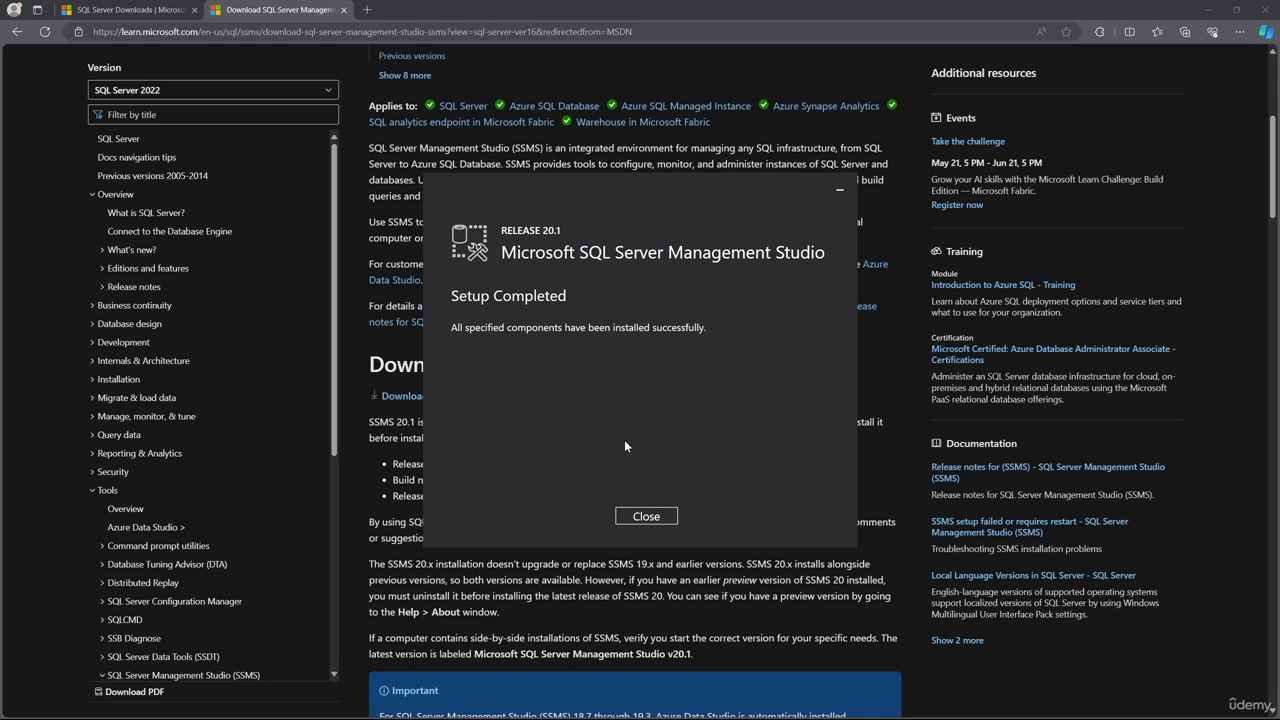
{"action": "left_click", "coordinate": [640, 518]}
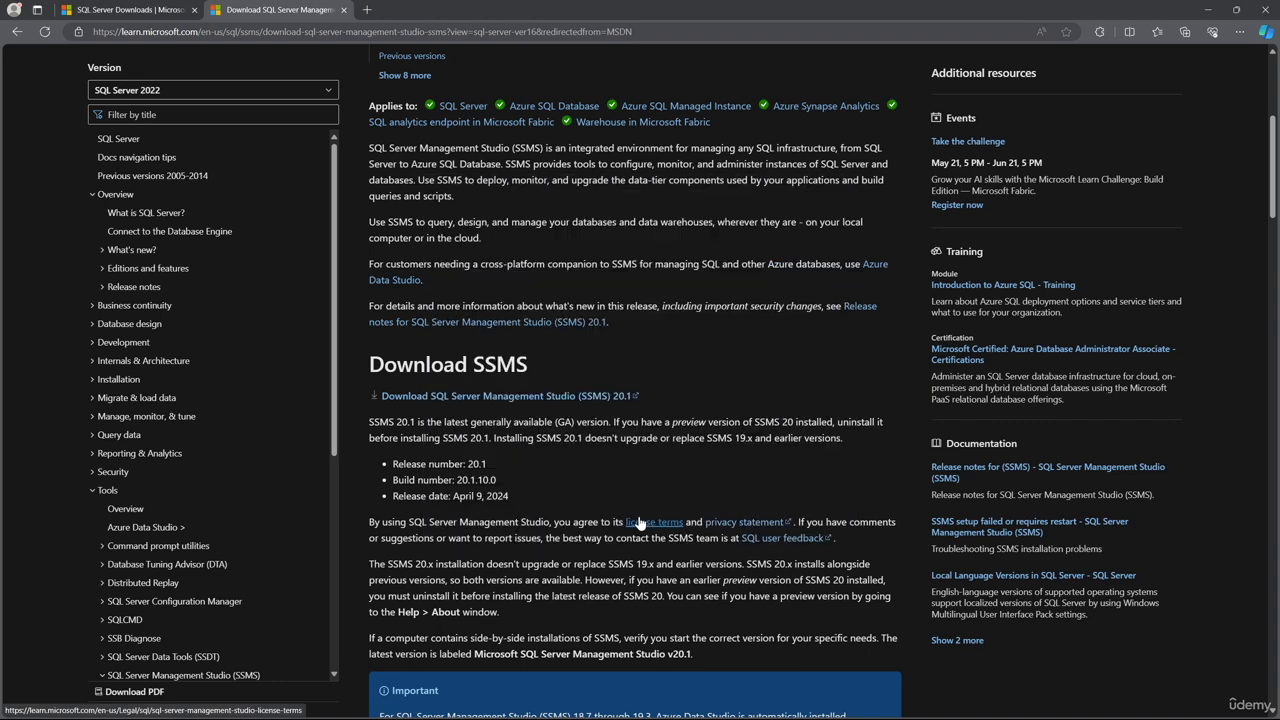
Close the browser and exit the SQL Server 2022 installer, confirming the exit
{"action": "left_click", "coordinate": [1263, 10]}
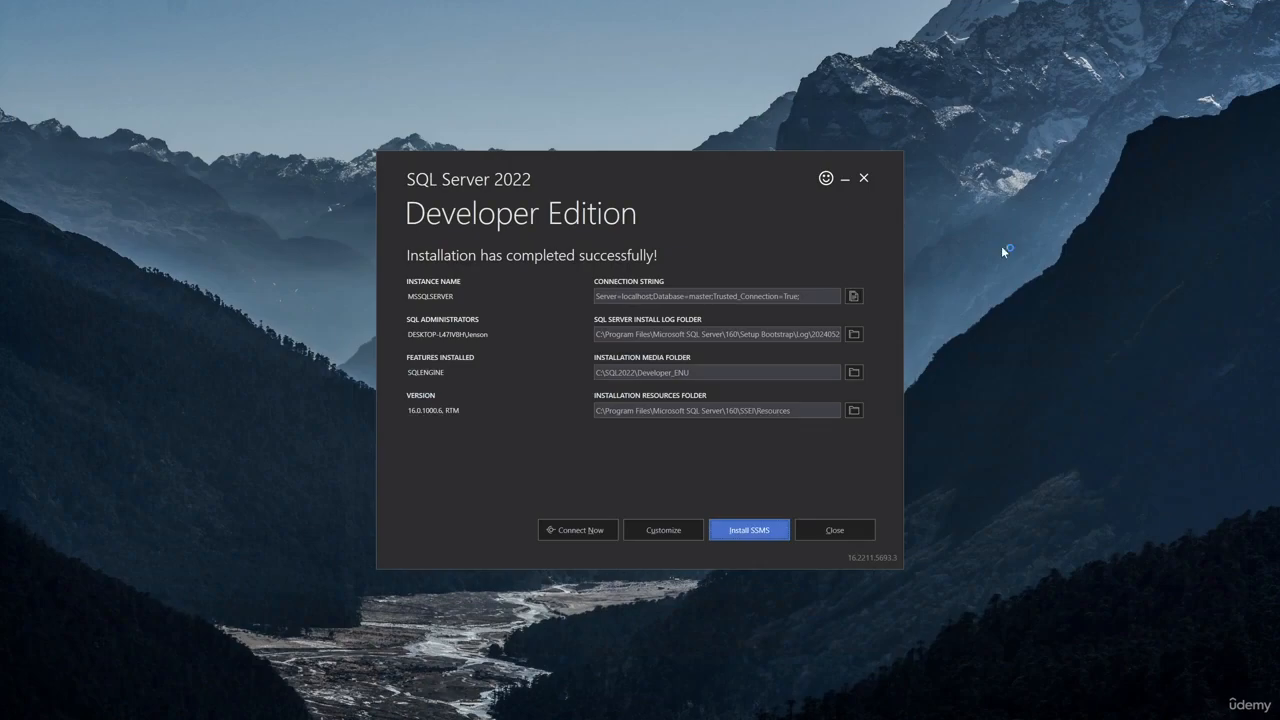
{"action": "left_click", "coordinate": [847, 527]}
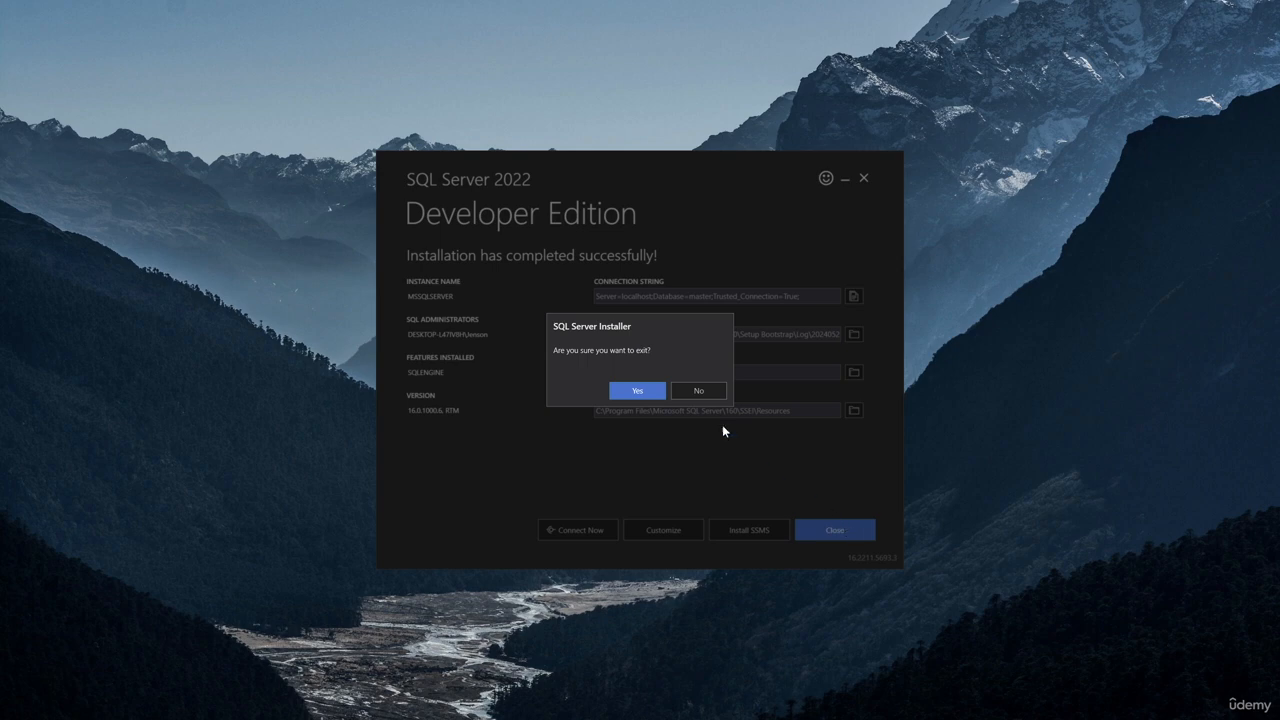
{"action": "left_click", "coordinate": [647, 396]}
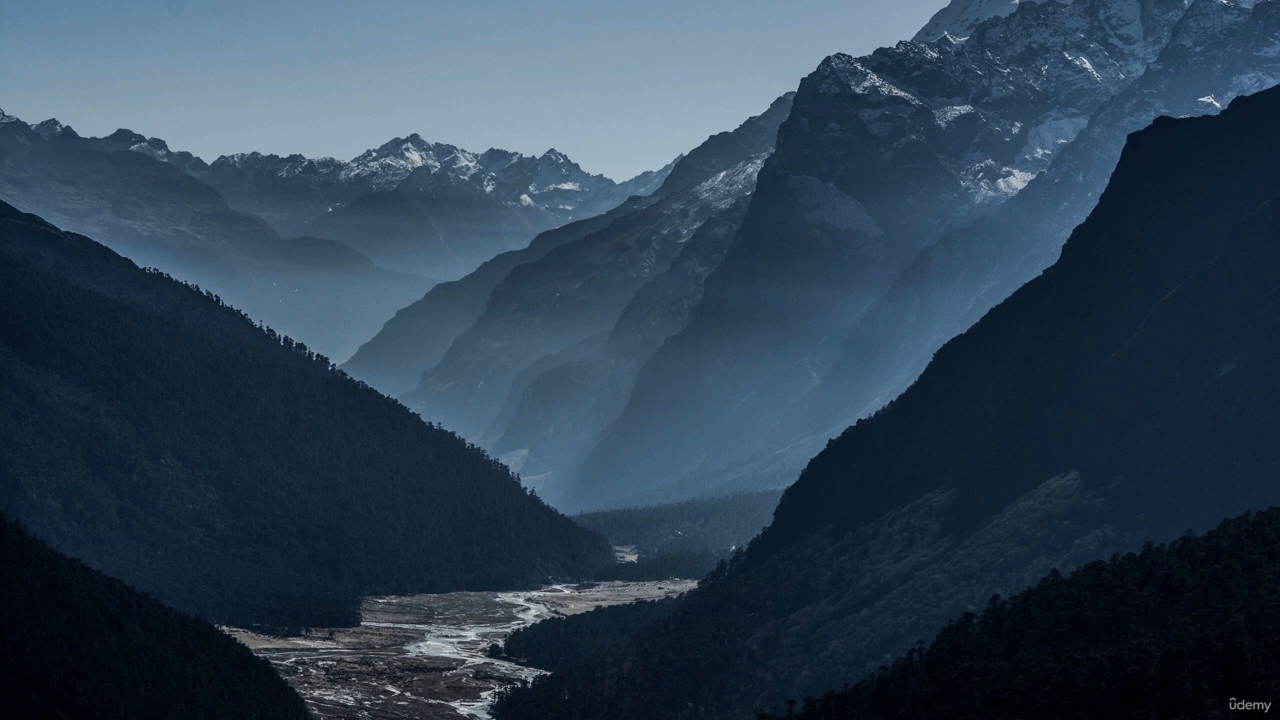
Search Windows for "sql server" and open SQL Server 2022 Configuration Manager
{"action": "key", "text": "super"}
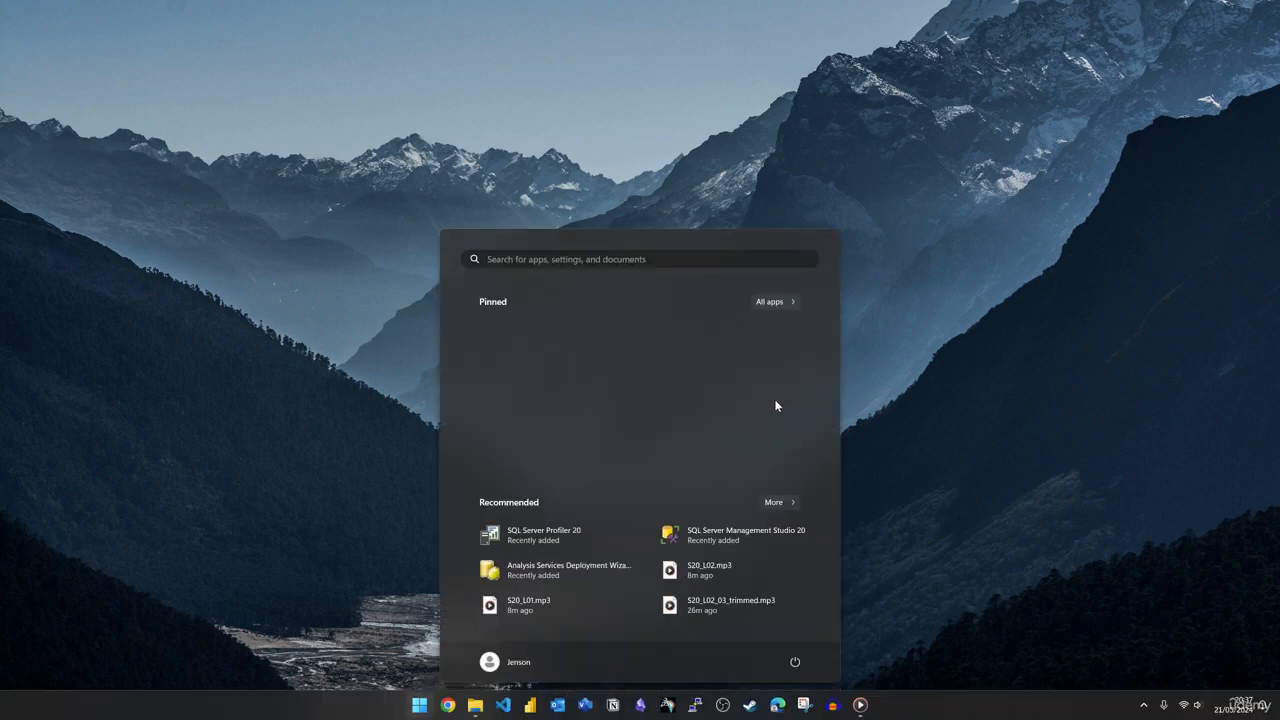
{"action": "type", "text": "sql server"}
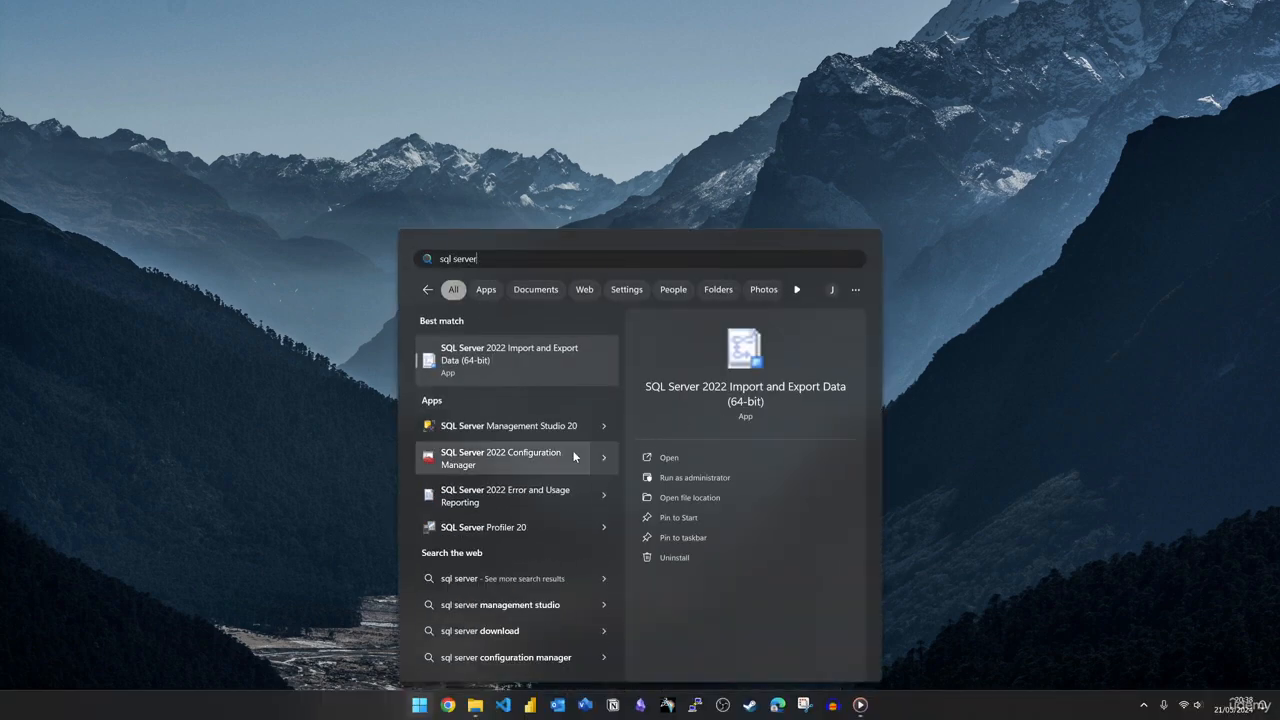
{"action": "left_click", "coordinate": [534, 455]}
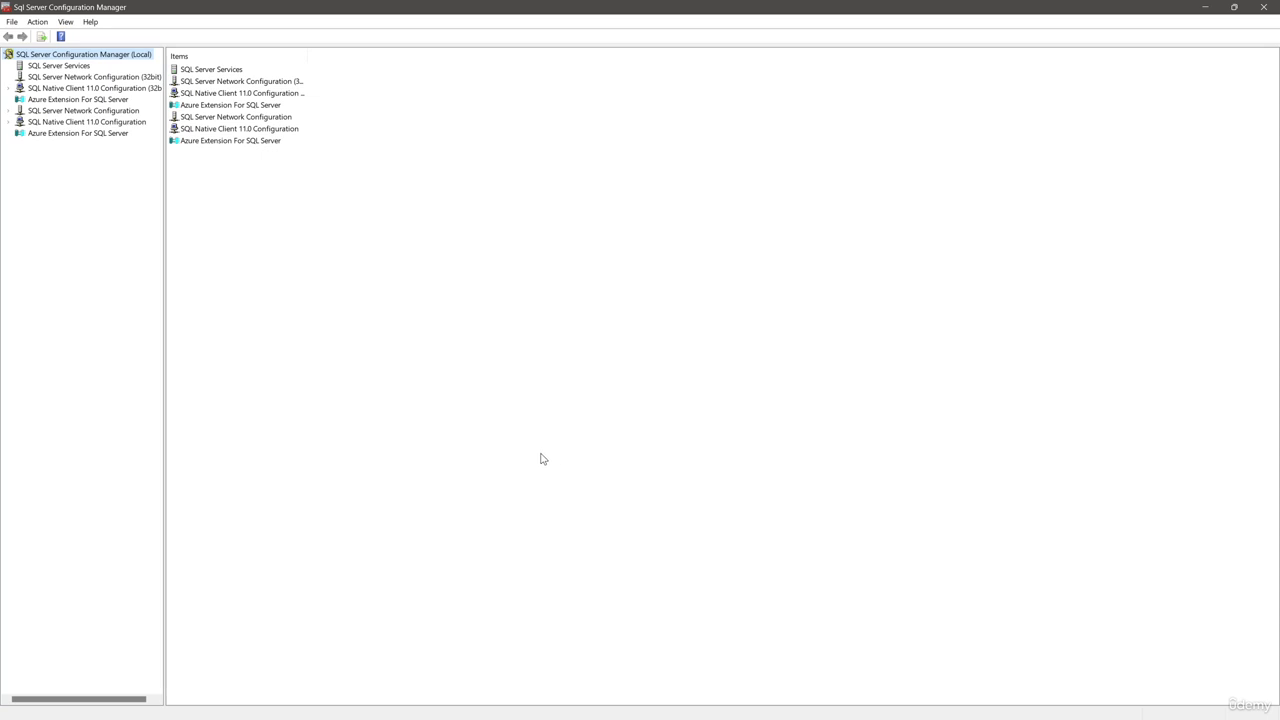
Check the state and available actions of the SQL Server (MSSQLSERVER) service under SQL Server Services, and close Configuration Manager
{"action": "left_click", "coordinate": [82, 66]}
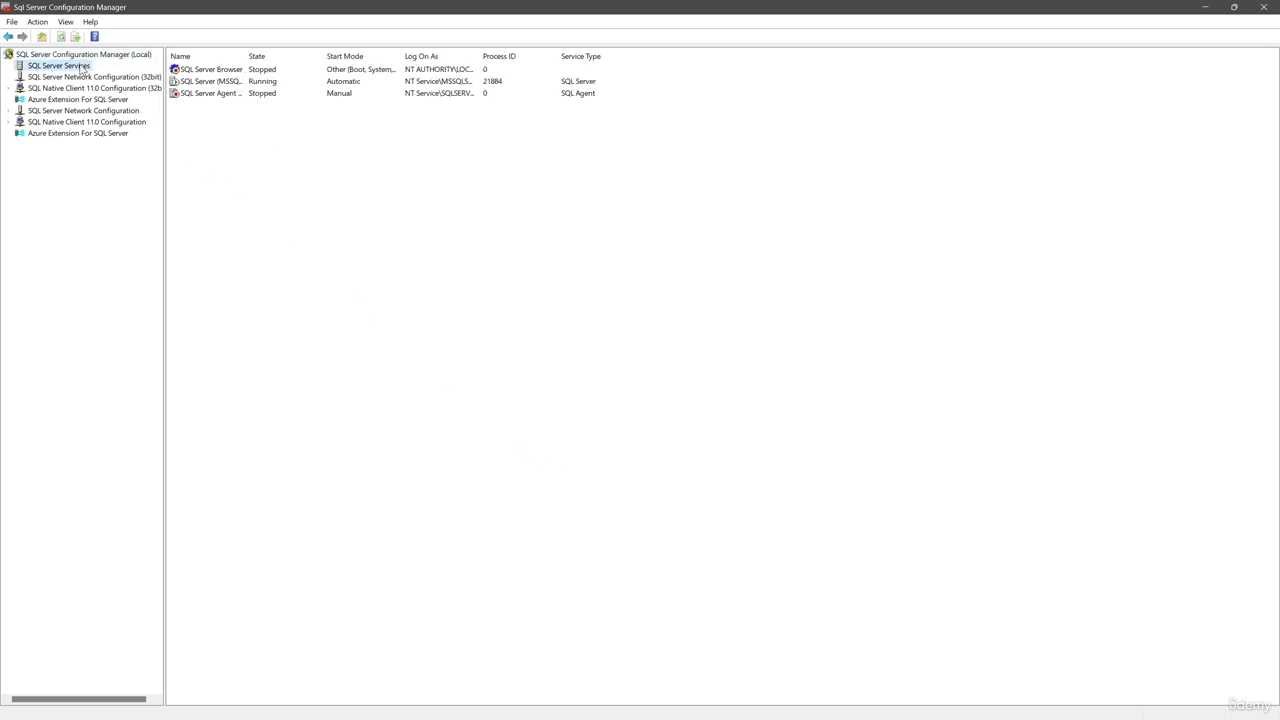
{"action": "left_click", "coordinate": [205, 81]}
{"action": "double_click", "coordinate": [246, 56]}
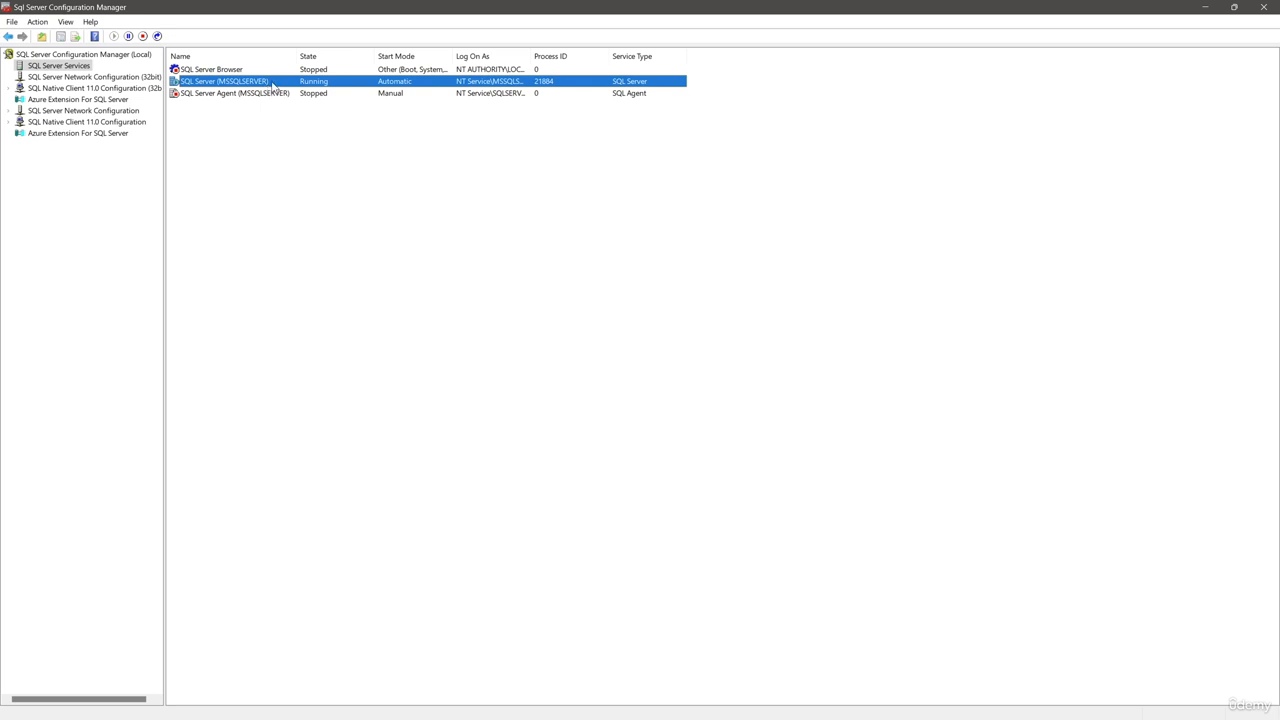
{"action": "right_click", "coordinate": [273, 86]}
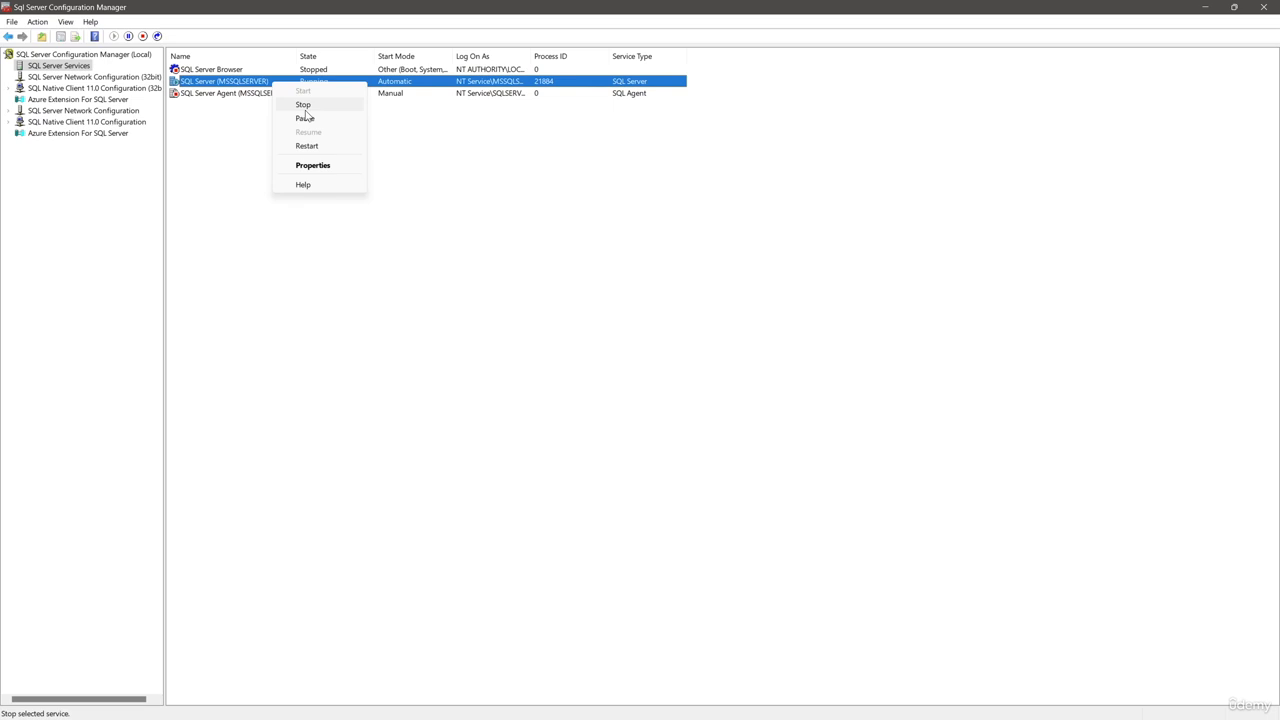
{"action": "key", "text": "Escape"}
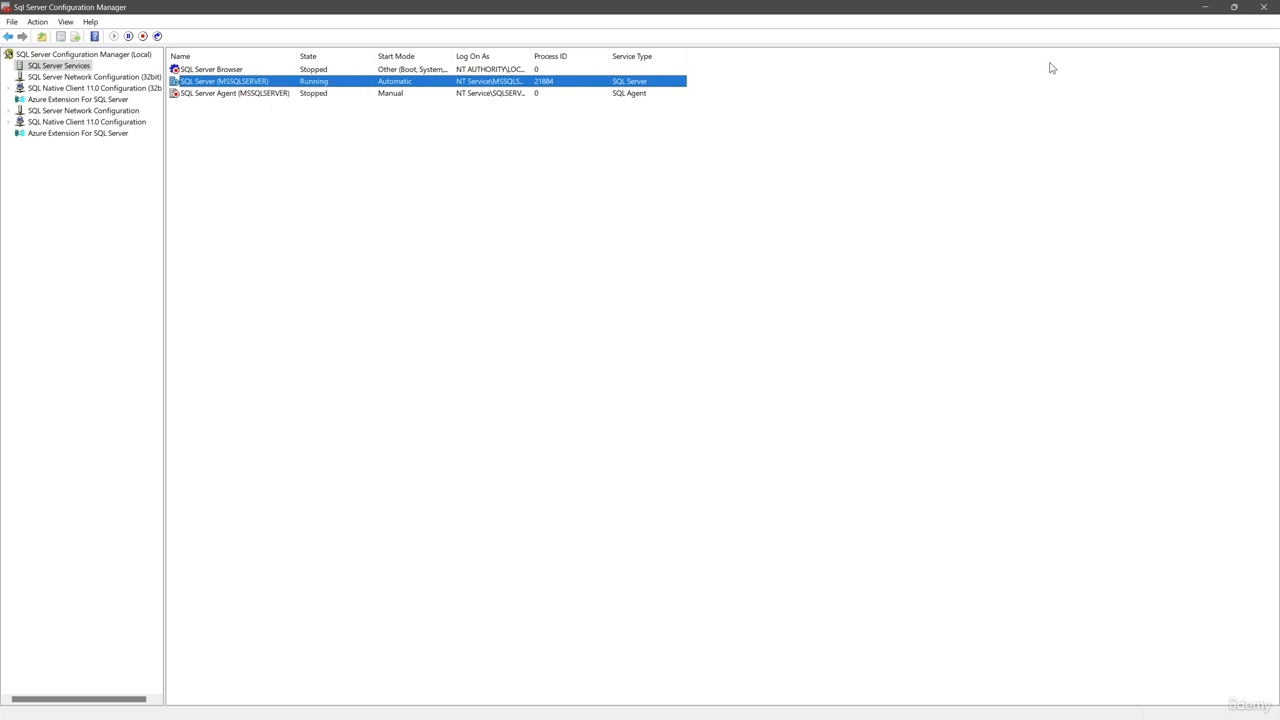
{"action": "left_click", "coordinate": [1265, 8]}
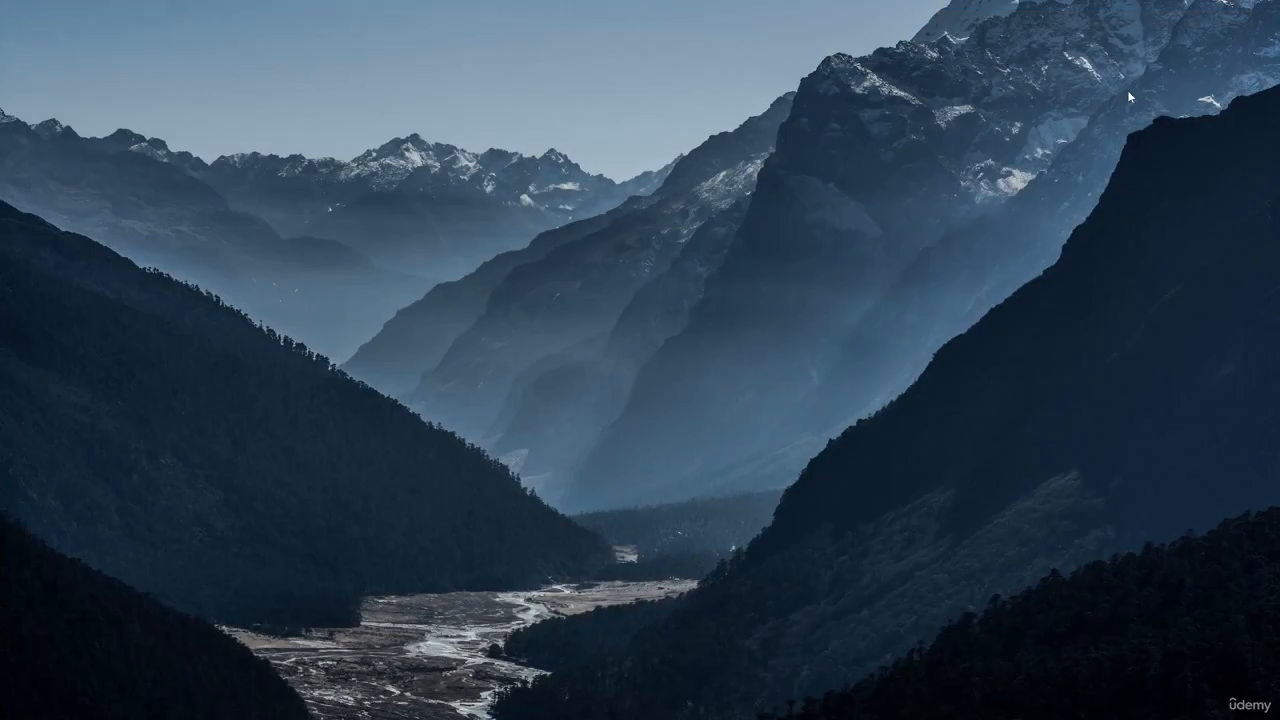
Search Windows for SQL Server Management Studio 20 and launch it
{"action": "key", "text": "super"}
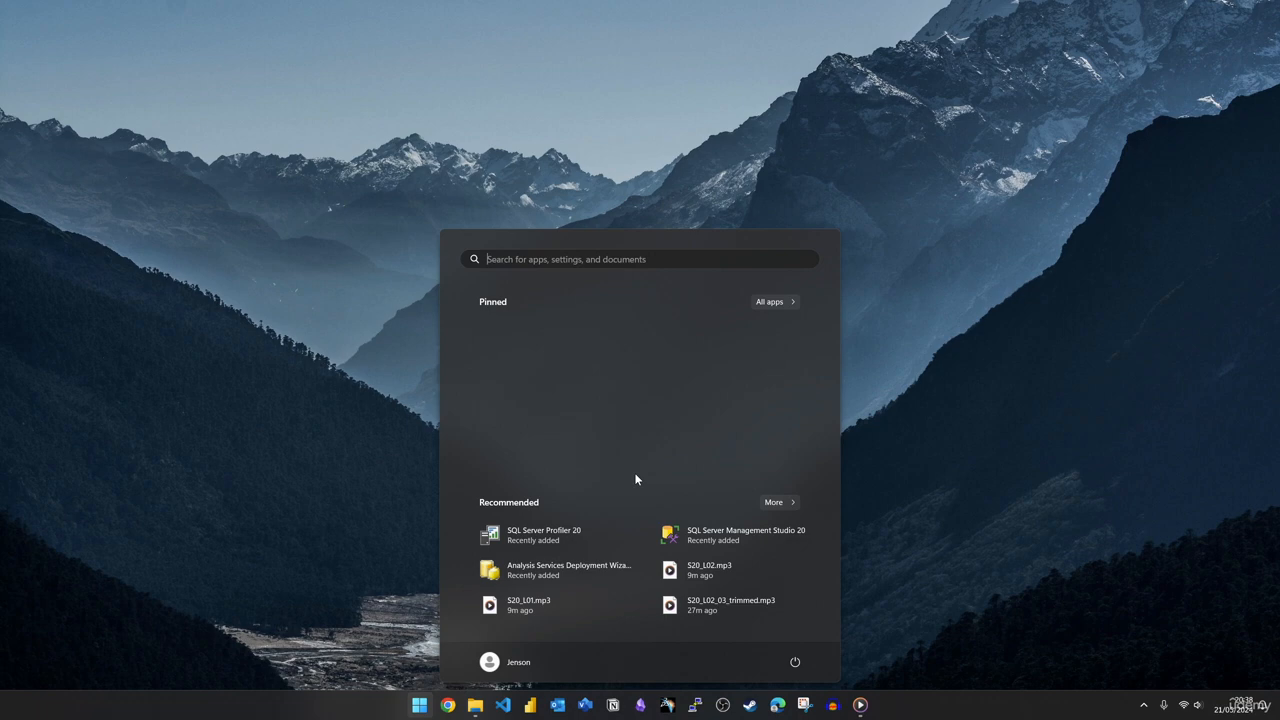
{"action": "type", "text": "sql server mana"}
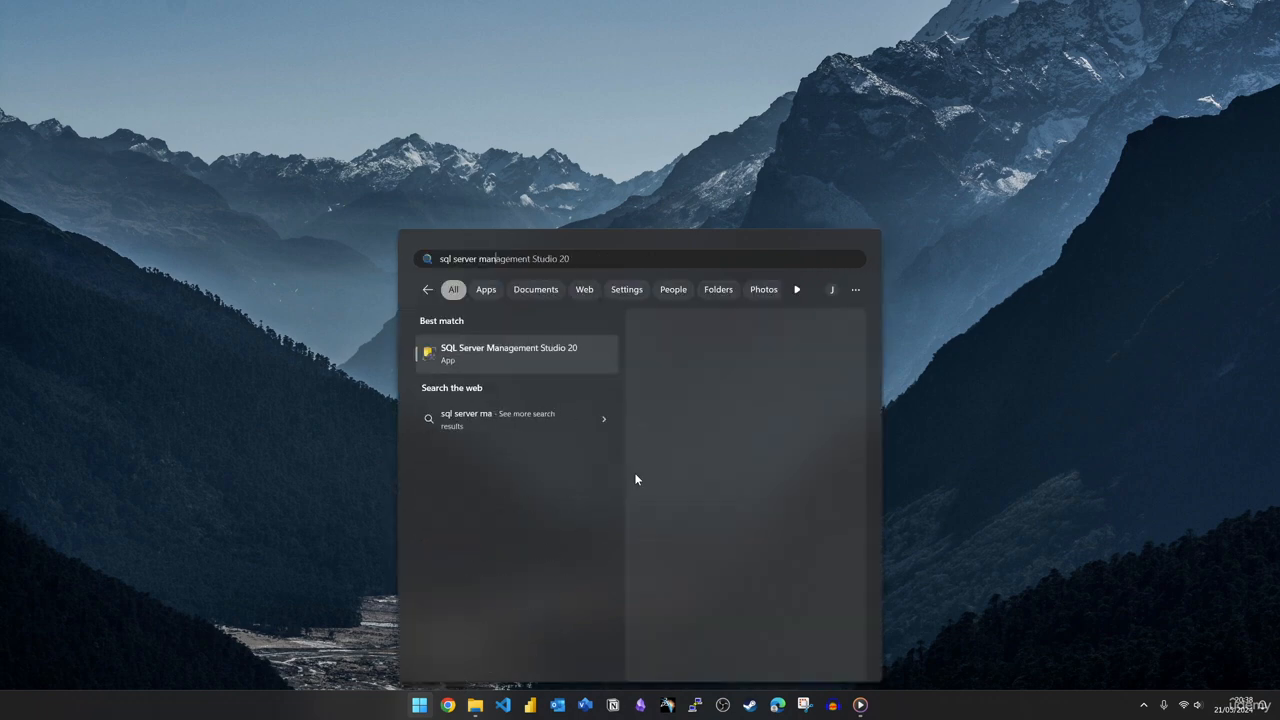
{"action": "left_click", "coordinate": [543, 350]}
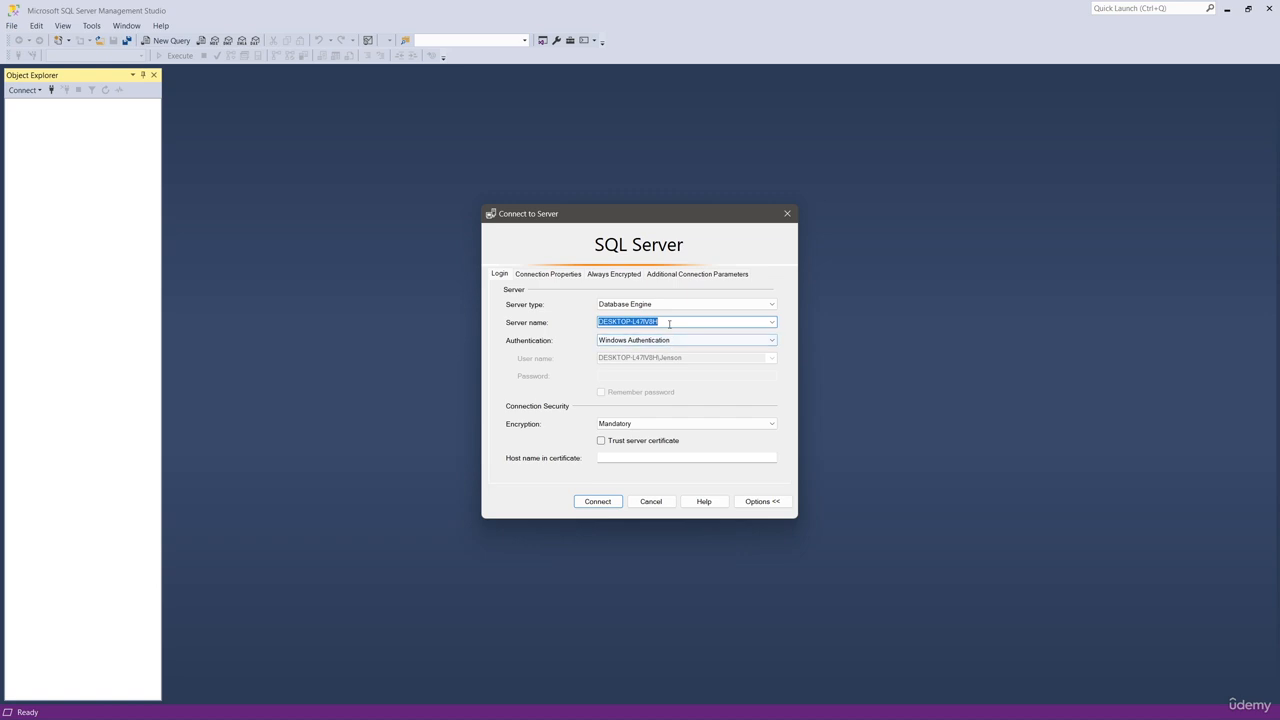
Look up the computer's name by running hostname in a Command Prompt window
{"action": "left_click", "coordinate": [669, 322]}
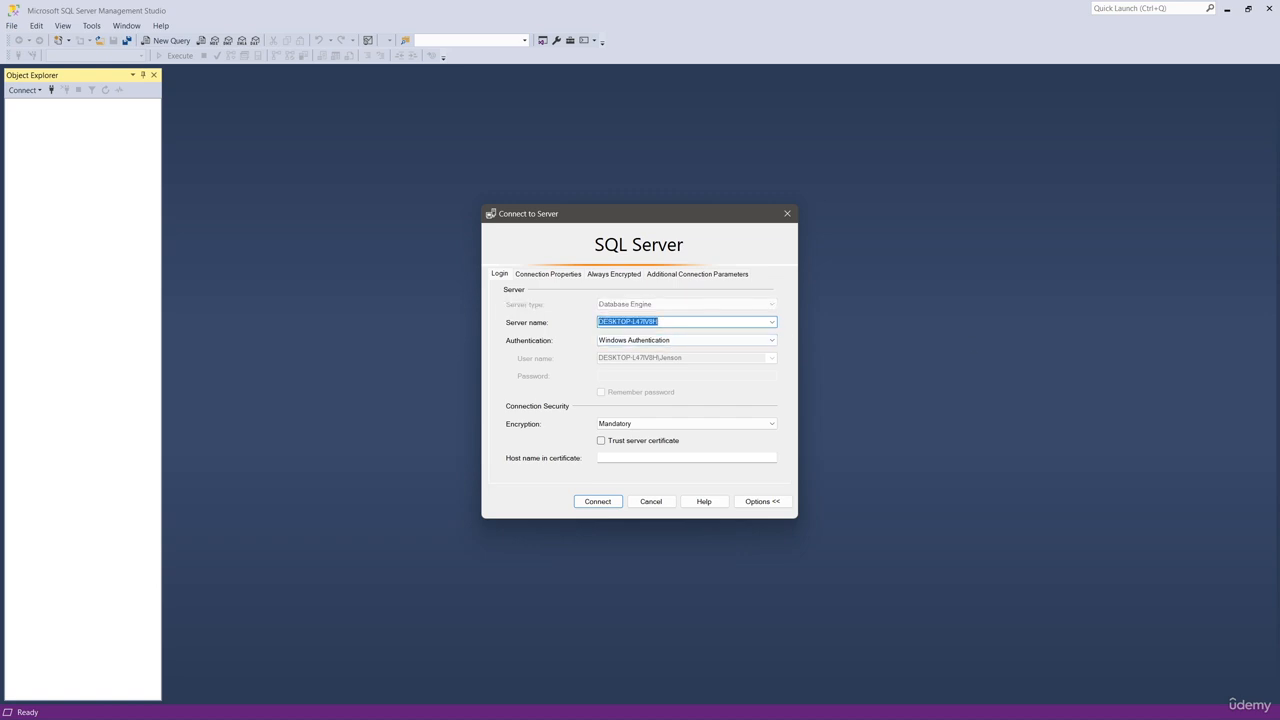
{"action": "left_click_drag", "start_coordinate": [1279, 165], "coordinate": [837, 200]}
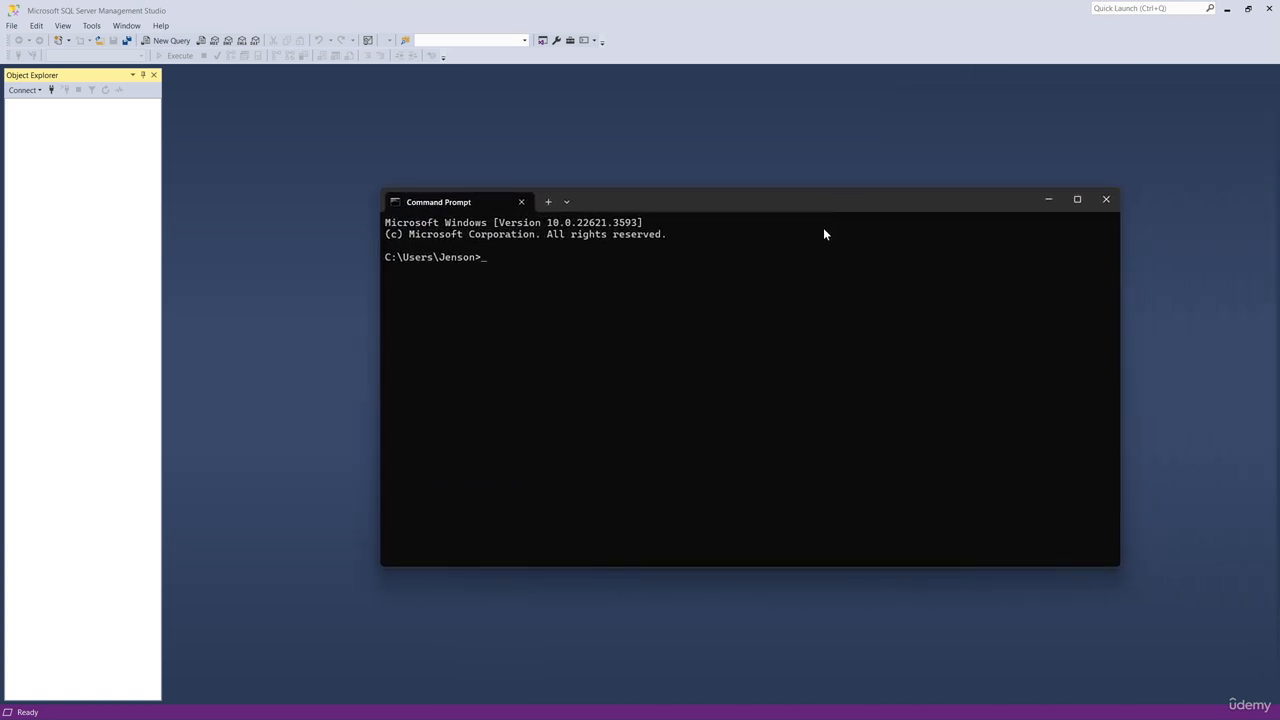
{"action": "type", "text": "hostname"}
{"action": "key", "text": "Return"}
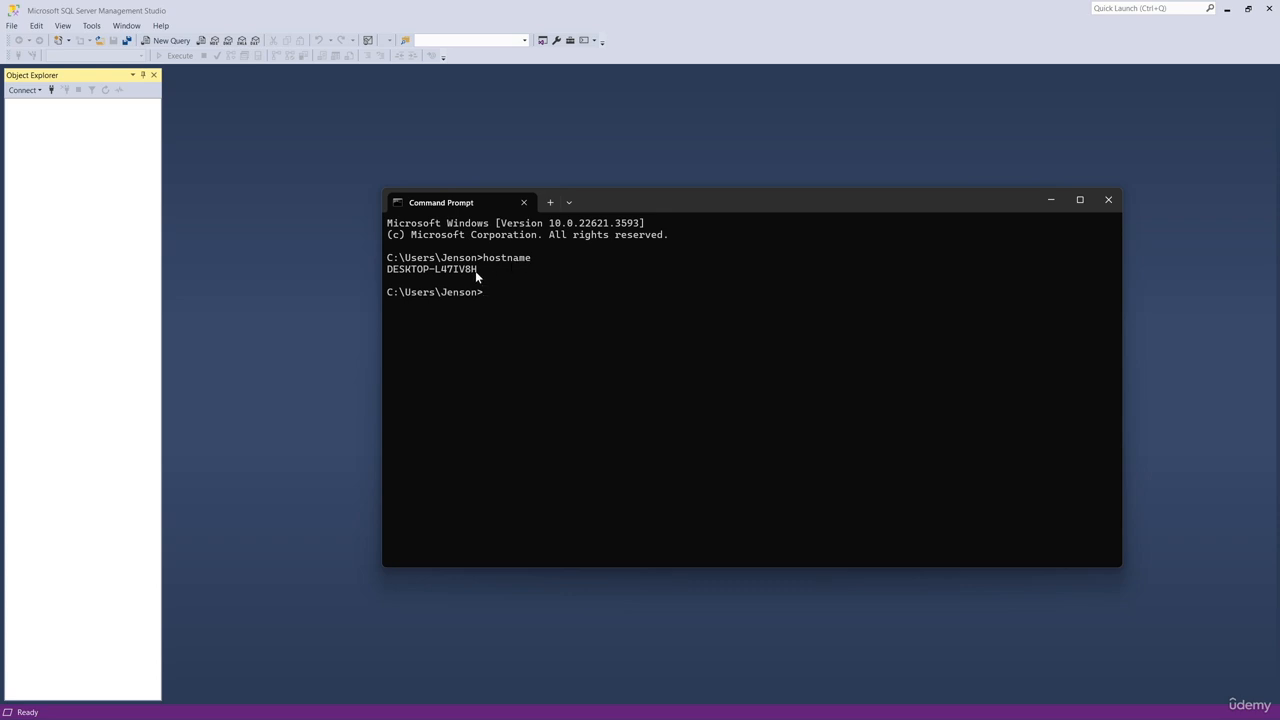
Compare the hostname output with the server name in the Connect to Server dialog, copy the output, and close Command Prompt
{"action": "left_click_drag", "start_coordinate": [477, 276], "coordinate": [391, 277]}
{"action": "key", "text": "ctrl+c"}
{"action": "left_click_drag", "start_coordinate": [679, 205], "coordinate": [689, 385]}
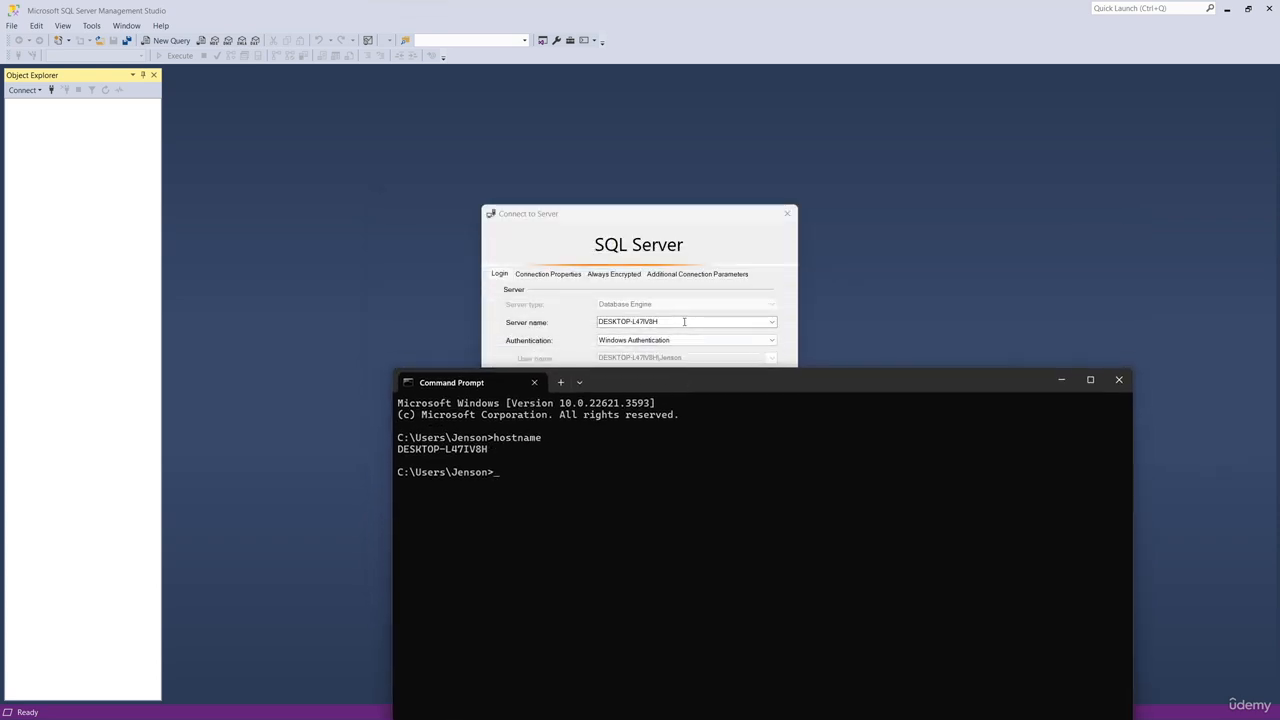
{"action": "left_click_drag", "start_coordinate": [489, 450], "coordinate": [422, 455]}
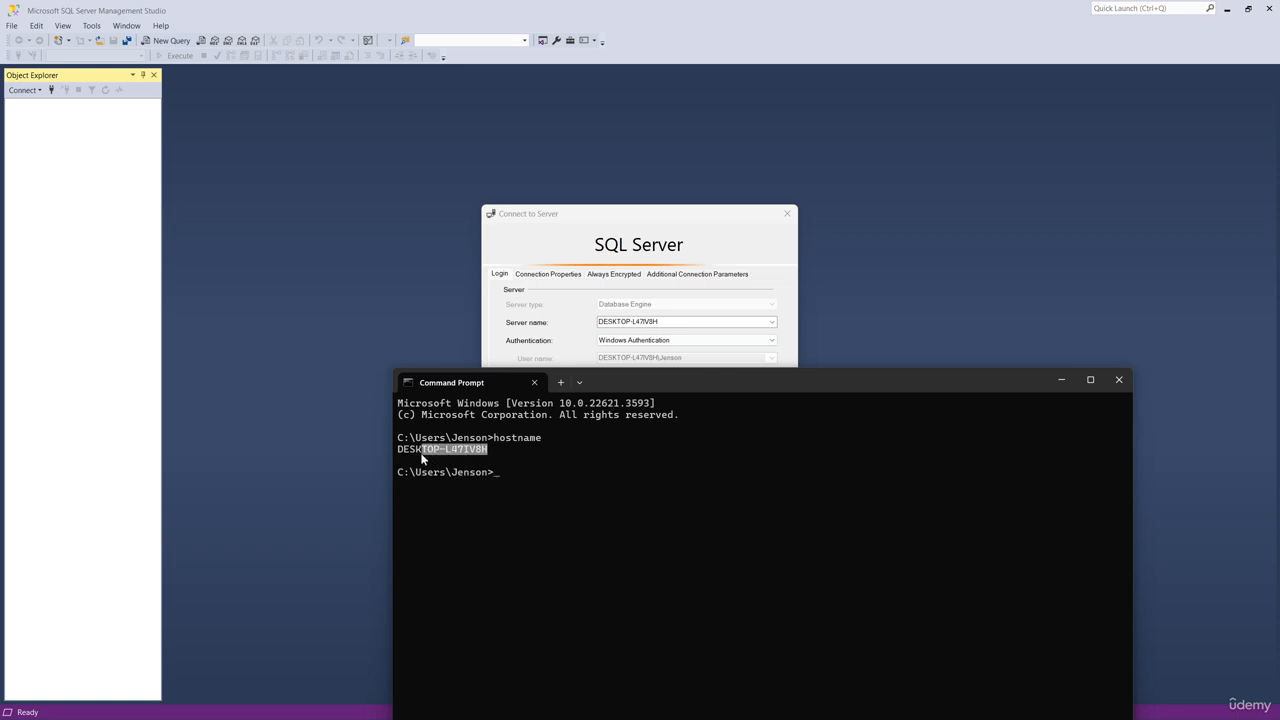
{"action": "key", "text": "ctrl+c"}
{"action": "left_click", "coordinate": [1118, 380]}
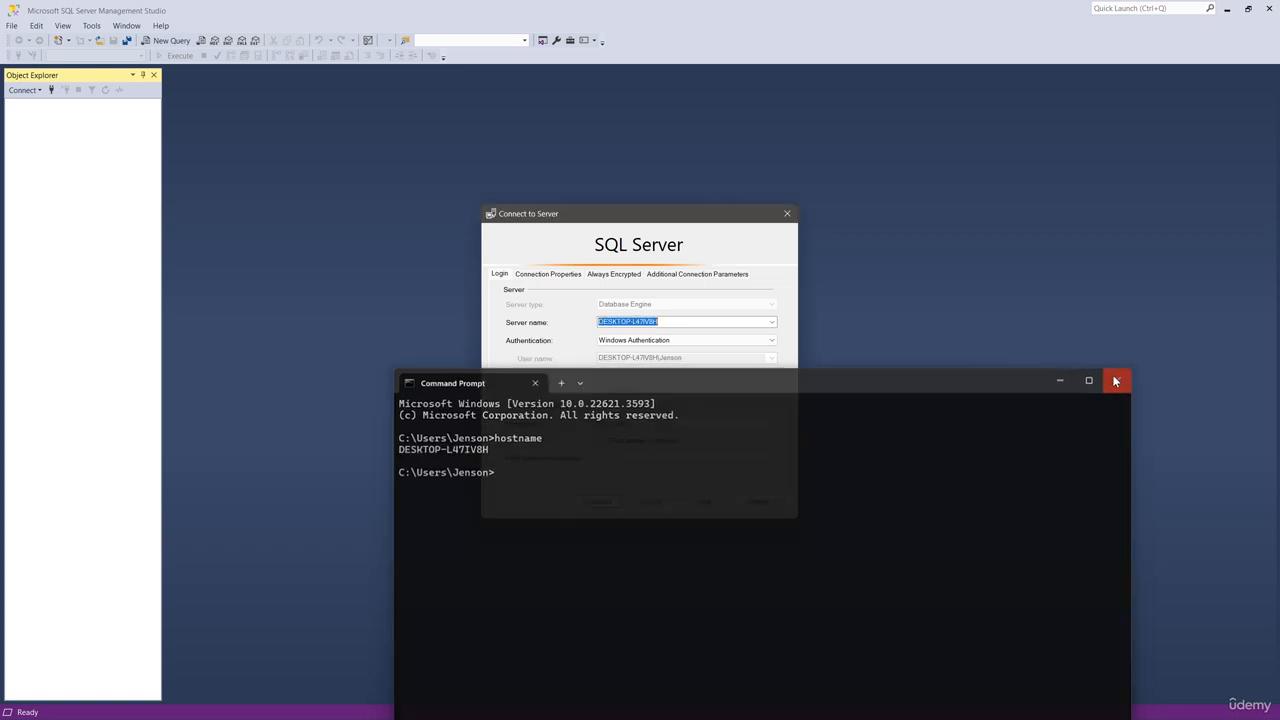
Connect to the server DESKTOP-L47IV8H with Windows Authentication, enabling Trust server certificate
{"action": "double_click", "coordinate": [680, 323]}
{"action": "key", "text": "ctrl+v"}
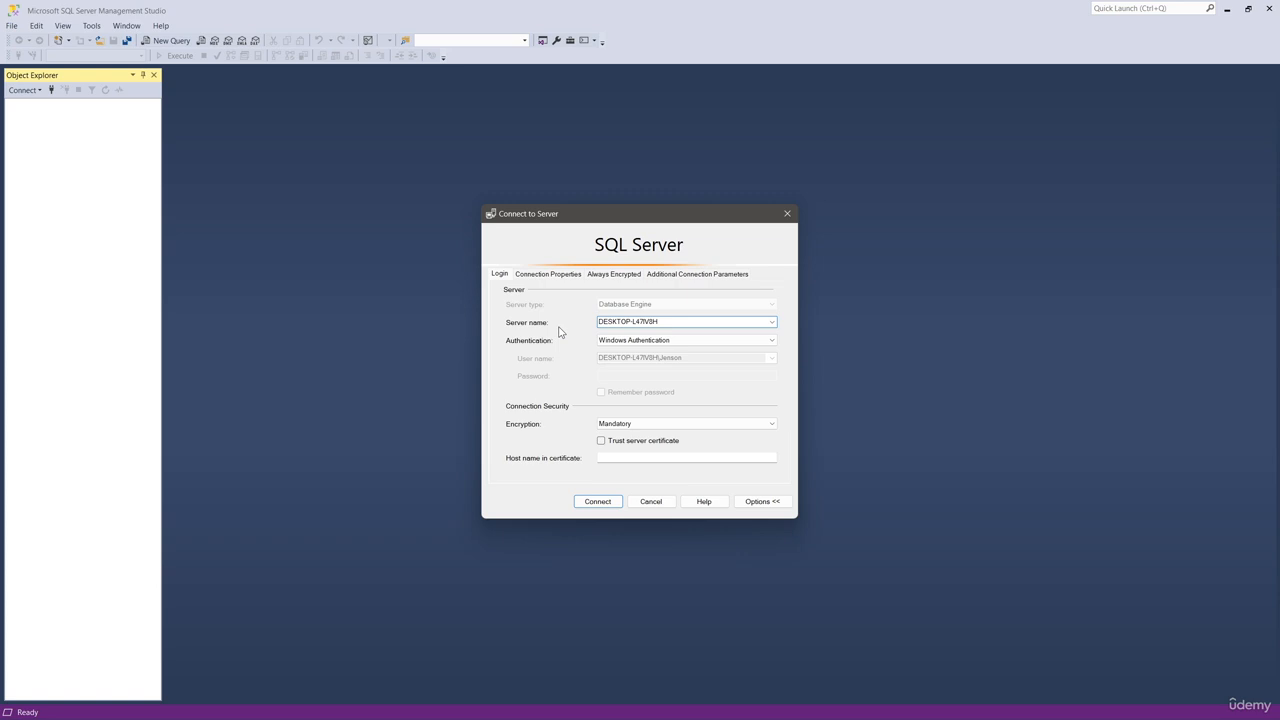
{"action": "key", "text": "Return"}
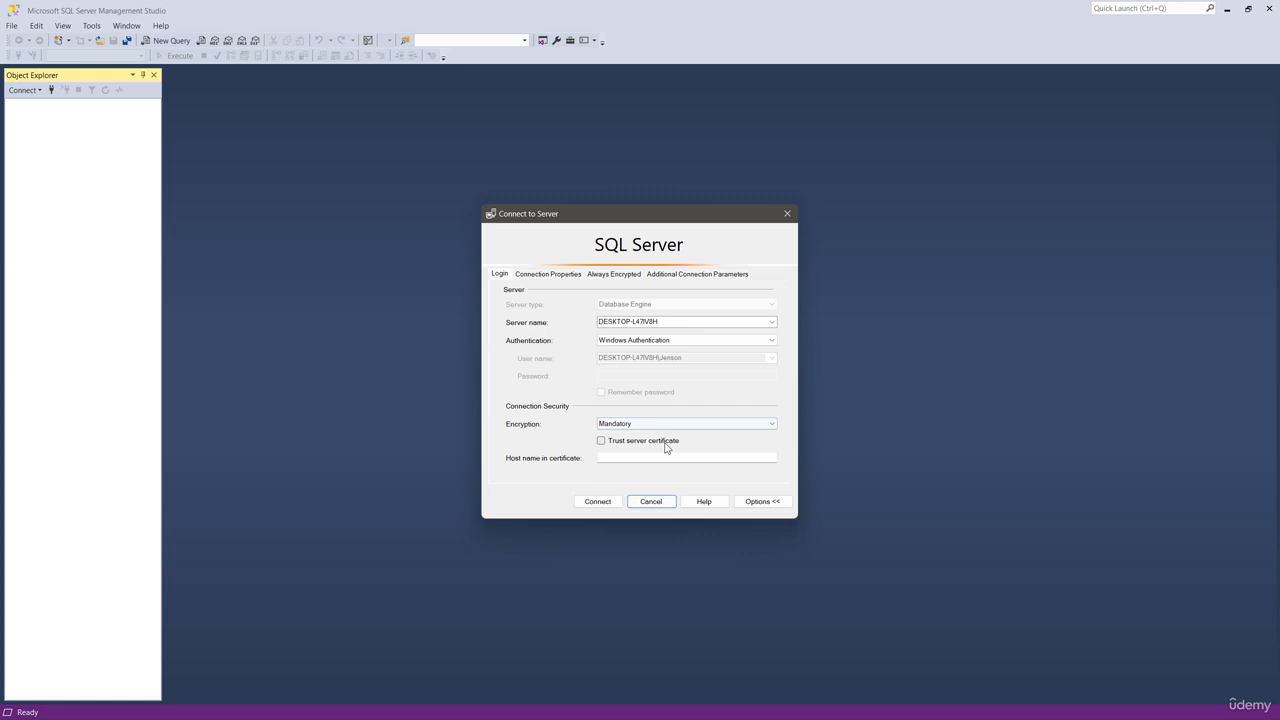
{"action": "left_click", "coordinate": [666, 446]}
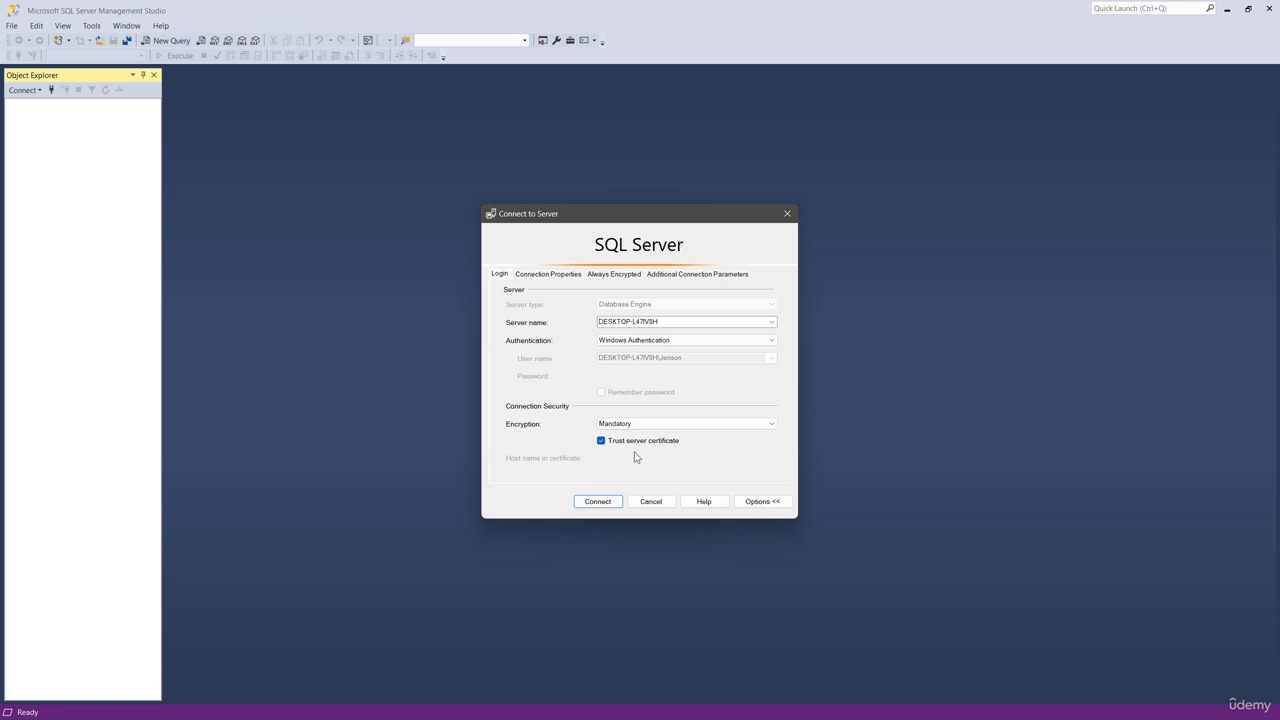
{"action": "left_click", "coordinate": [606, 505]}
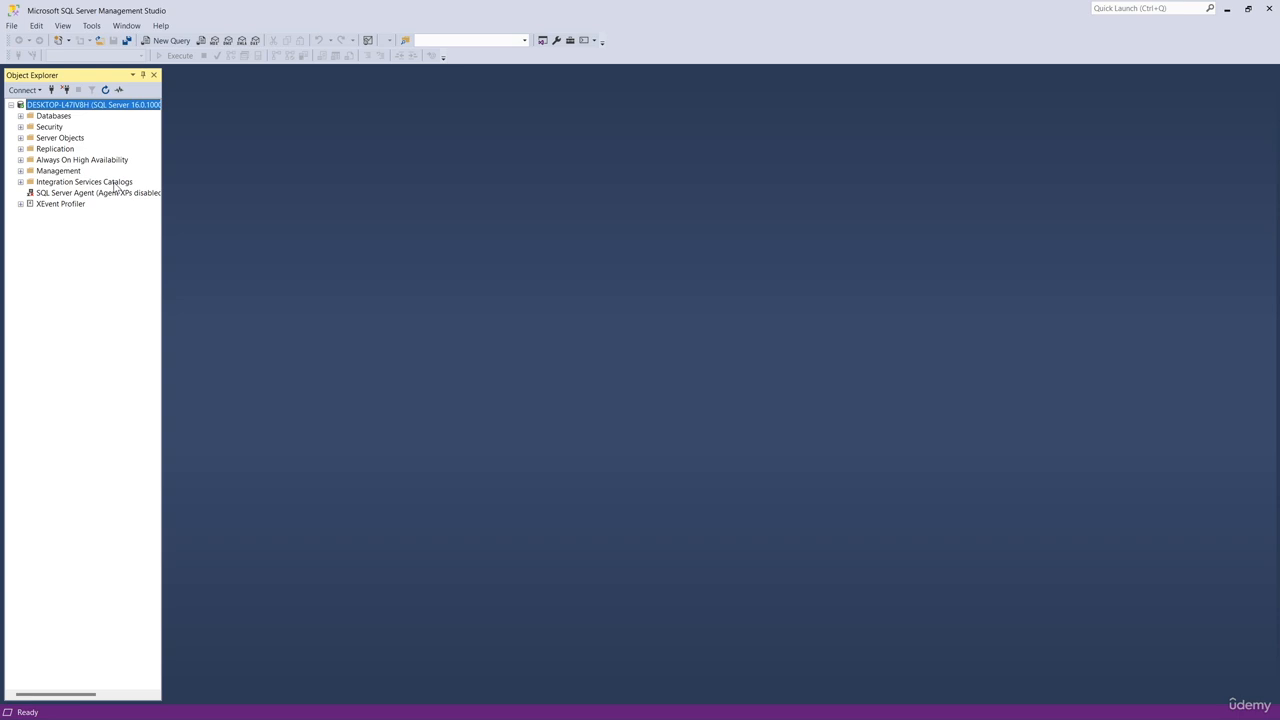
Expand the server's Databases folder and look up its Restore Database command
{"action": "left_click", "coordinate": [56, 117]}
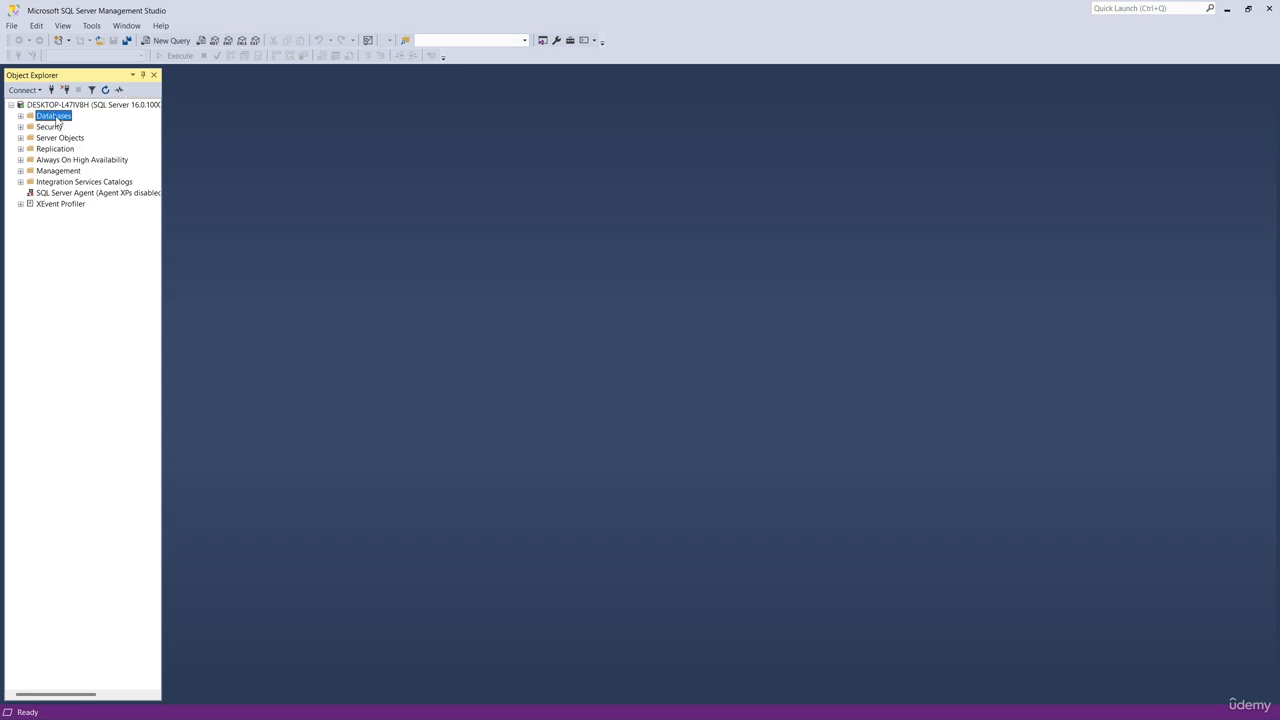
{"action": "left_click", "coordinate": [21, 117]}
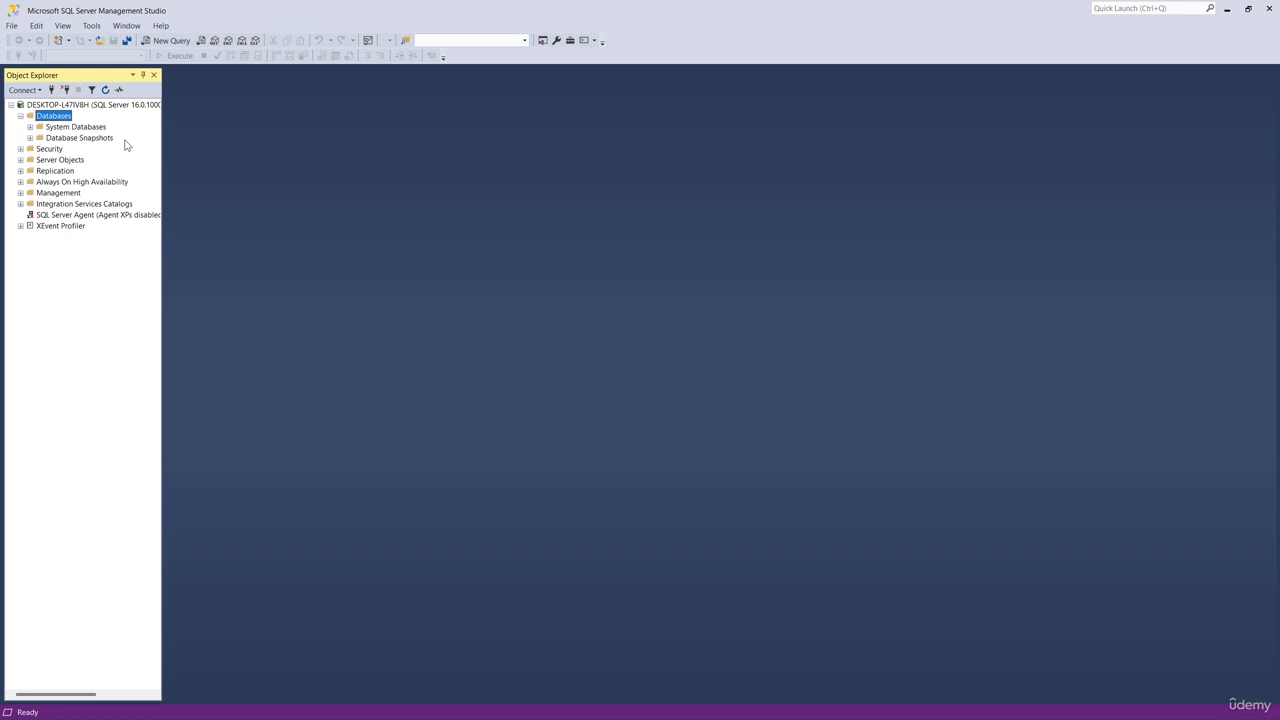
{"action": "right_click", "coordinate": [66, 120]}
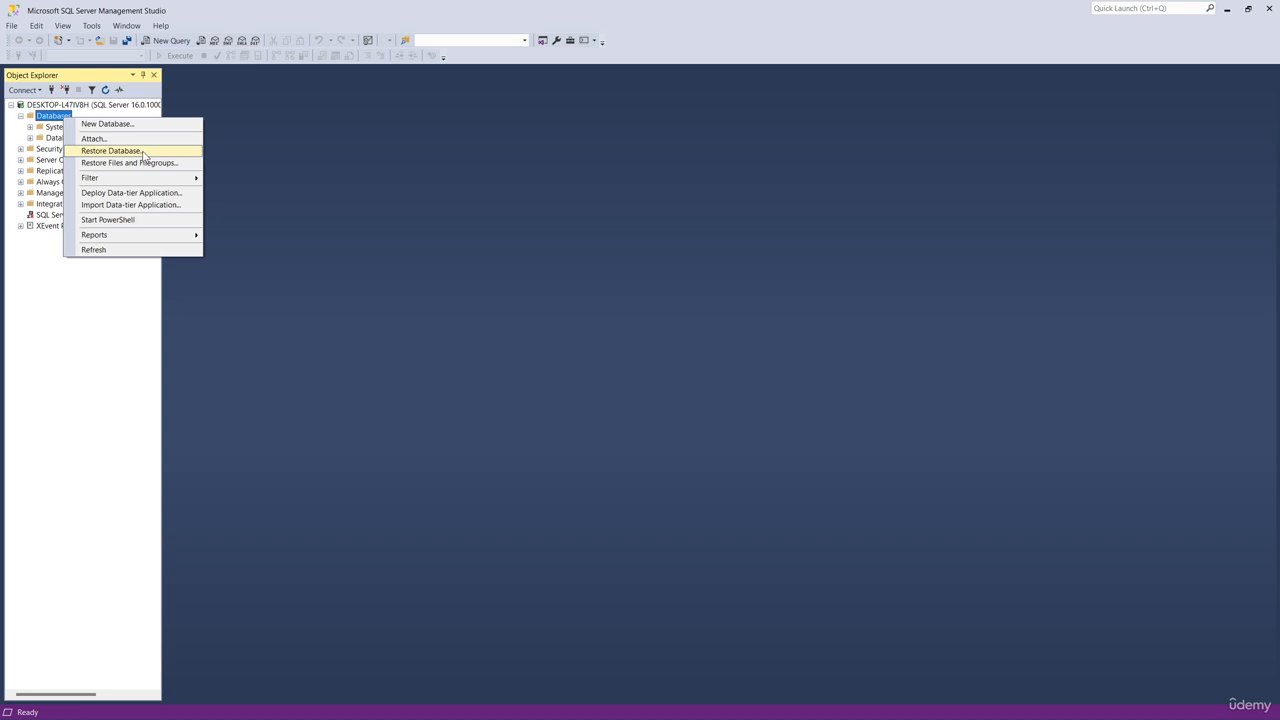
{"action": "left_click", "coordinate": [143, 153]}
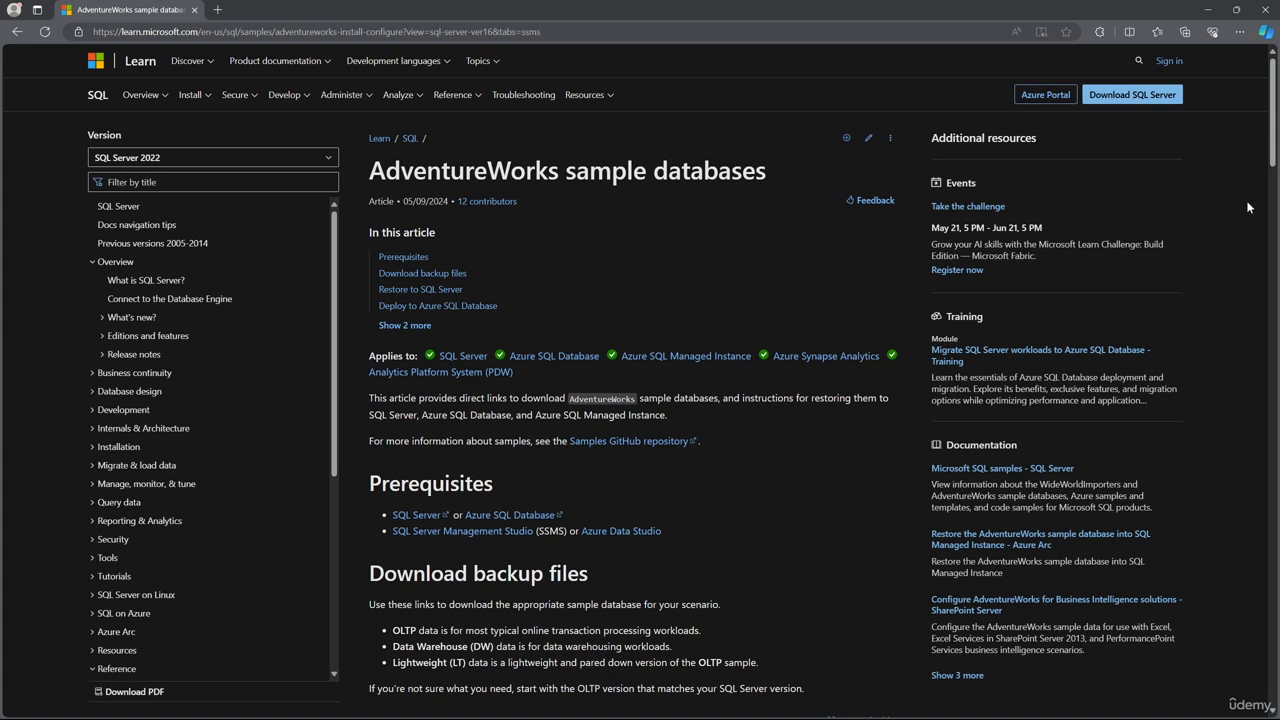
Switch to the browser and download the OLTP backup AdventureWorks2022.bak from the AdventureWorks sample databases page
{"action": "scroll", "coordinate": [1091, 240], "scroll_direction": "down", "scroll_amount": 1}
{"action": "scroll", "coordinate": [1090, 235], "scroll_direction": "down", "scroll_amount": 4}
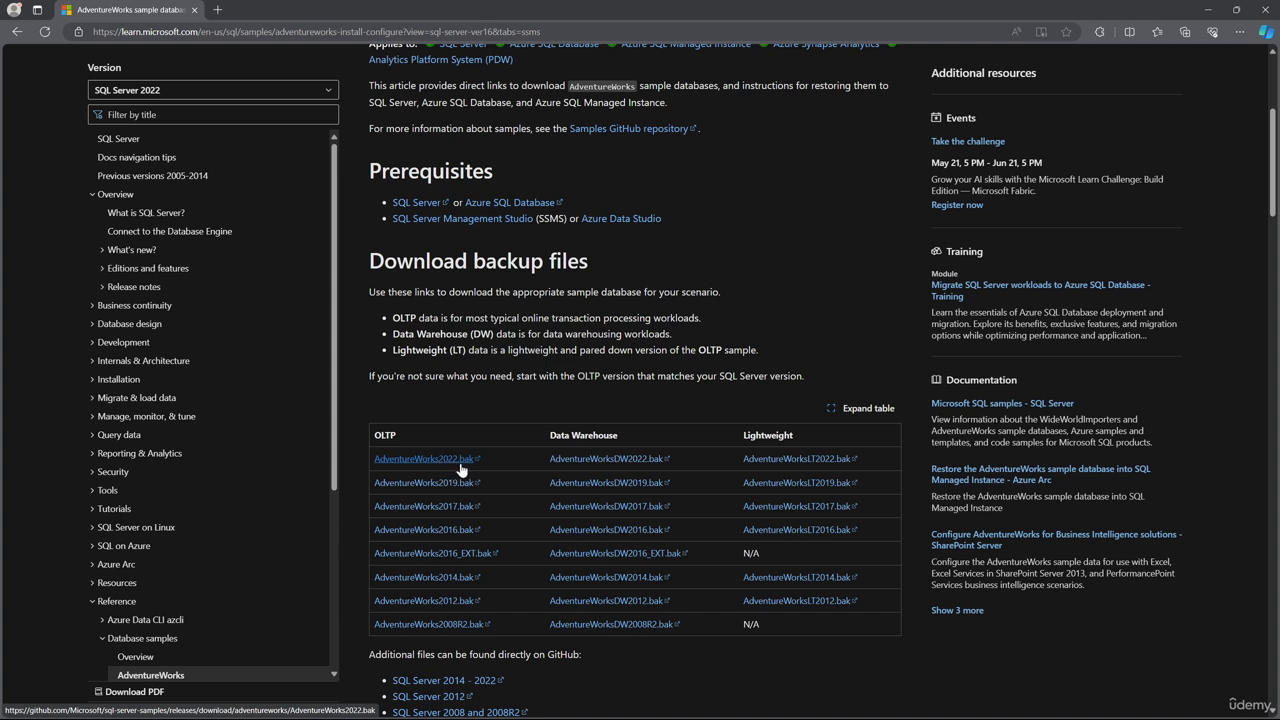
{"action": "left_click_drag", "start_coordinate": [375, 435], "coordinate": [399, 434]}
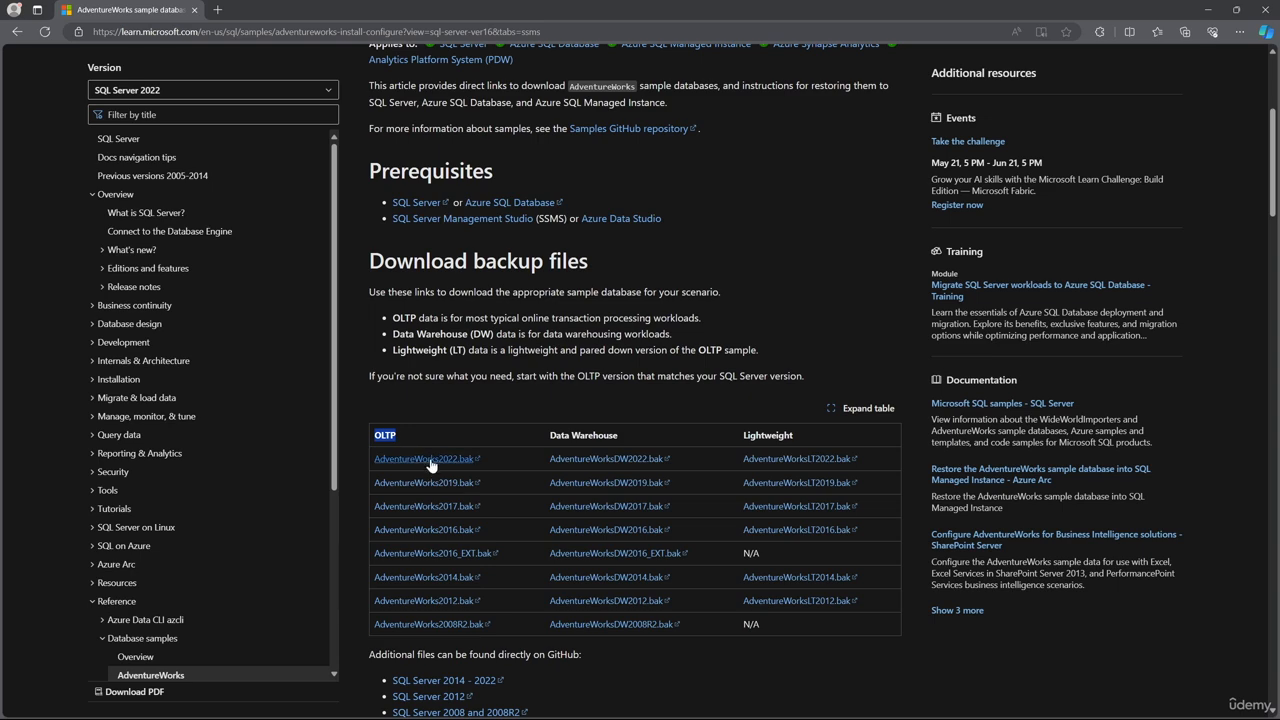
{"action": "left_click", "coordinate": [428, 460]}
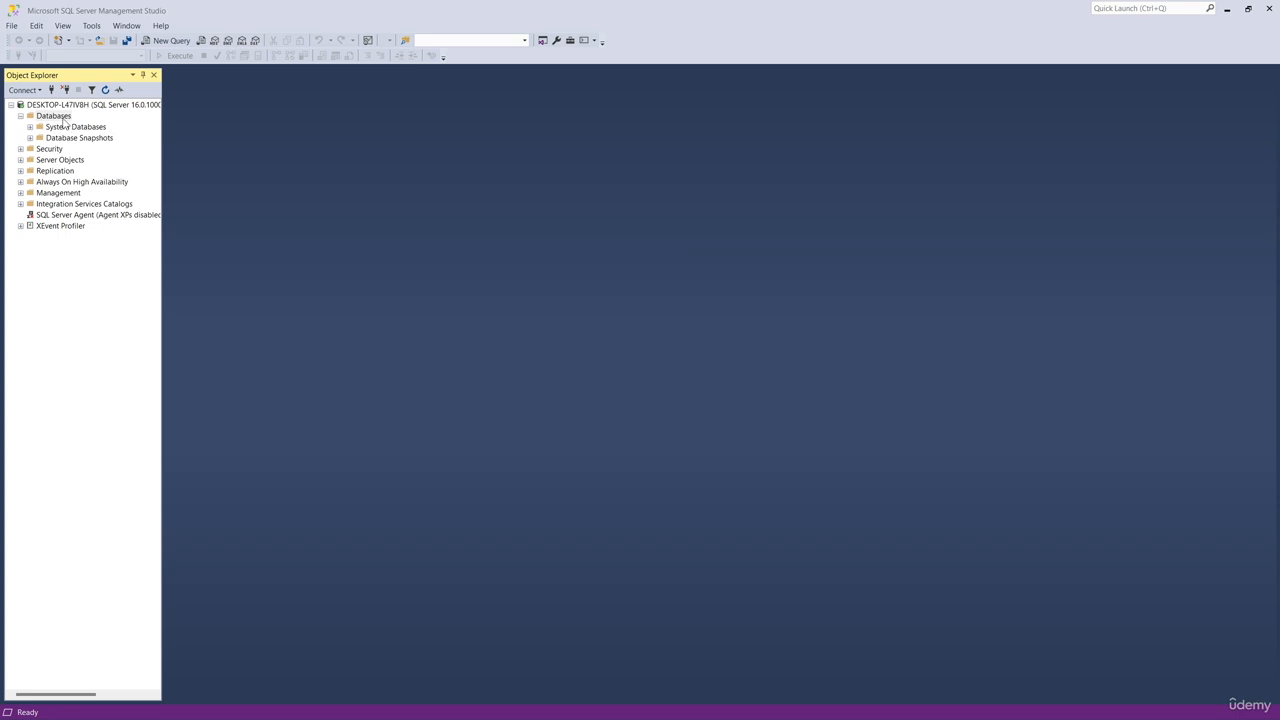
Restore the AdventureWorks2022 database in SQL Server Management Studio, using the backup file E:\Temp Downloads\AdventureWorks2022.bak as the source device
{"action": "right_click", "coordinate": [64, 119]}
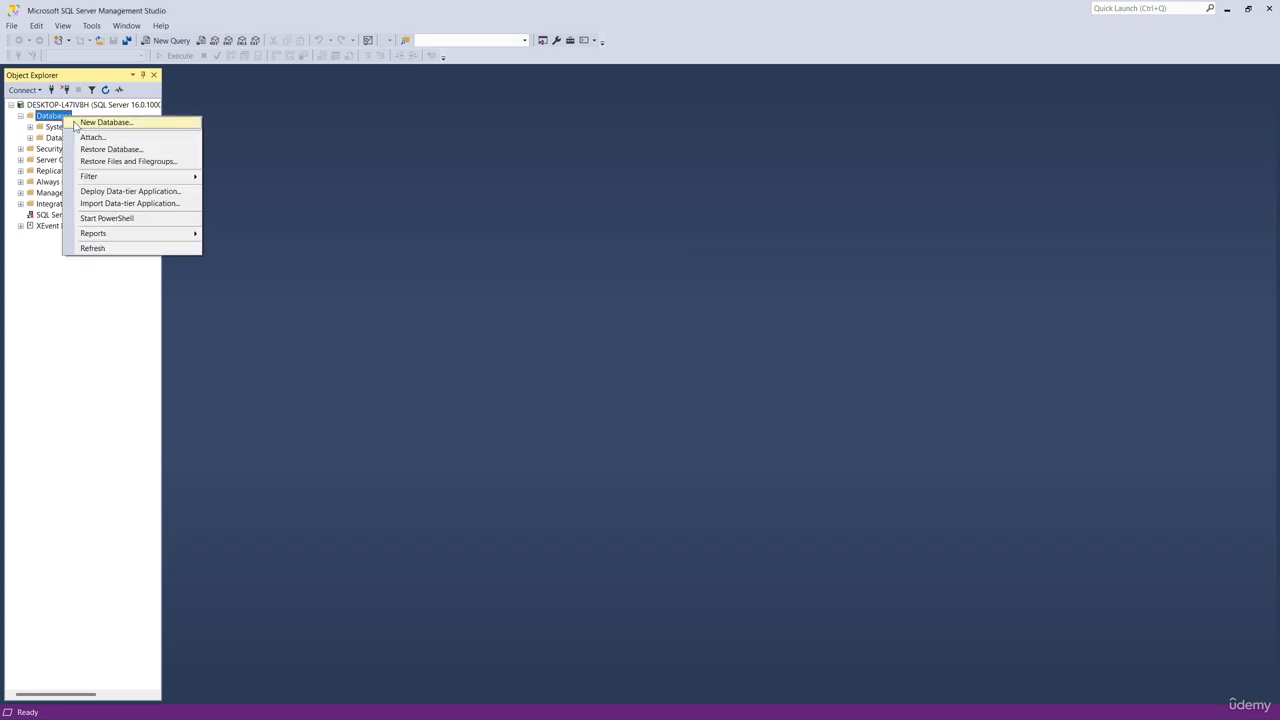
{"action": "left_click", "coordinate": [149, 150]}
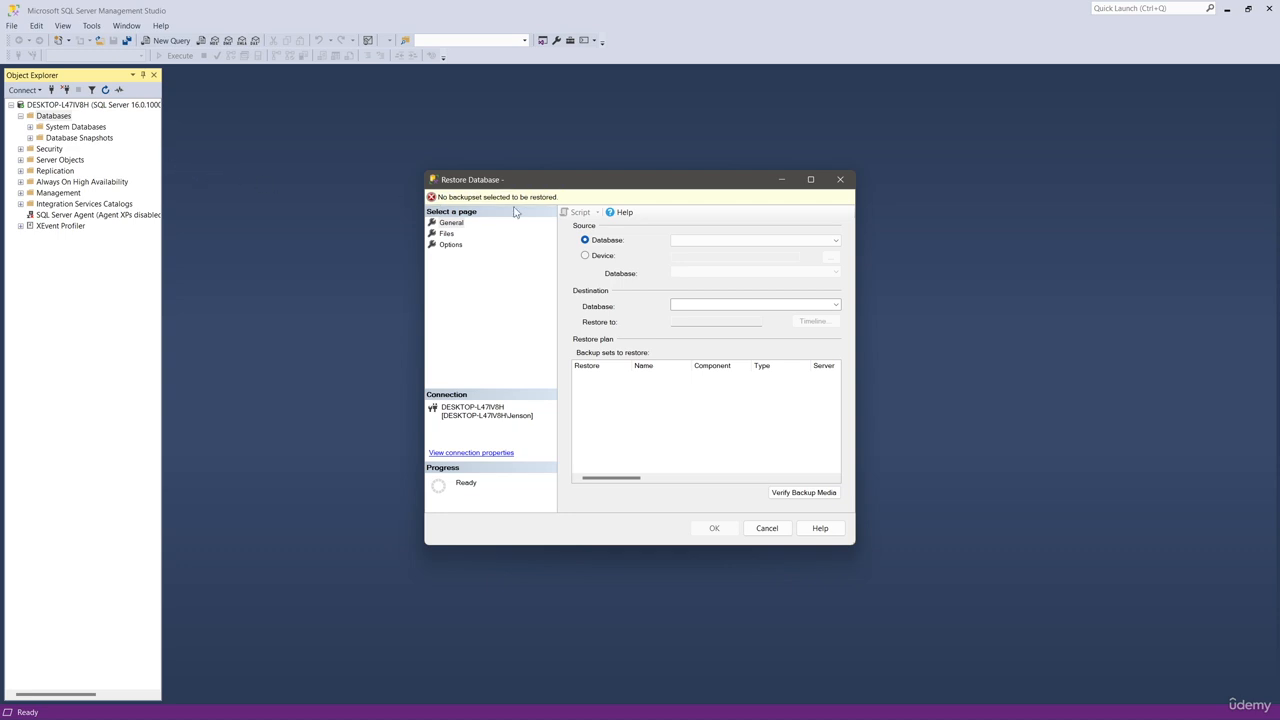
{"action": "left_click", "coordinate": [607, 256]}
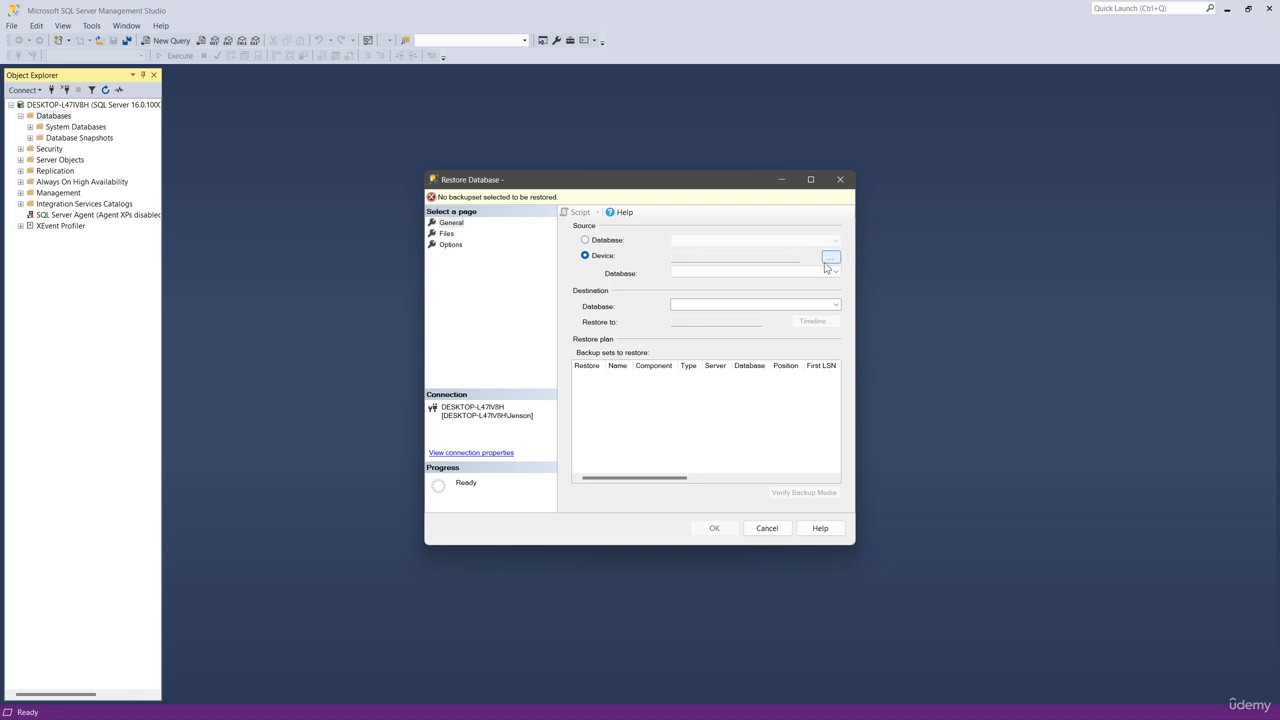
{"action": "left_click", "coordinate": [831, 262]}
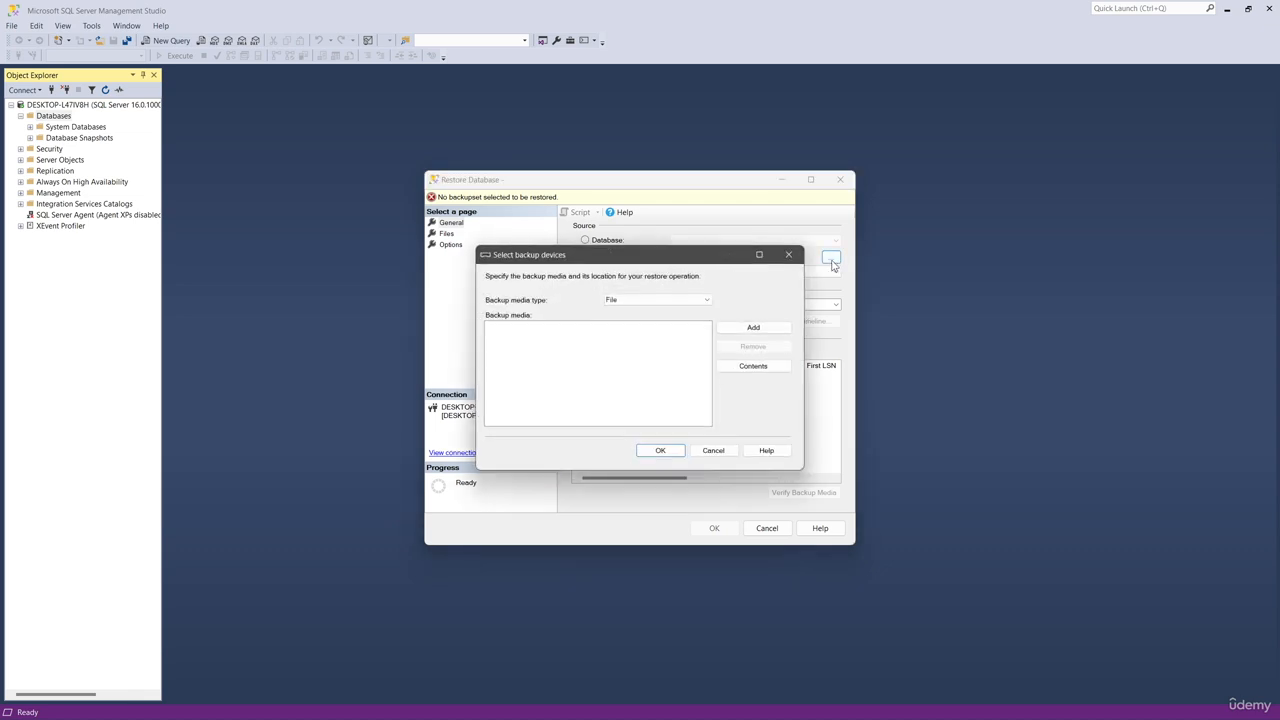
{"action": "left_click", "coordinate": [756, 328]}
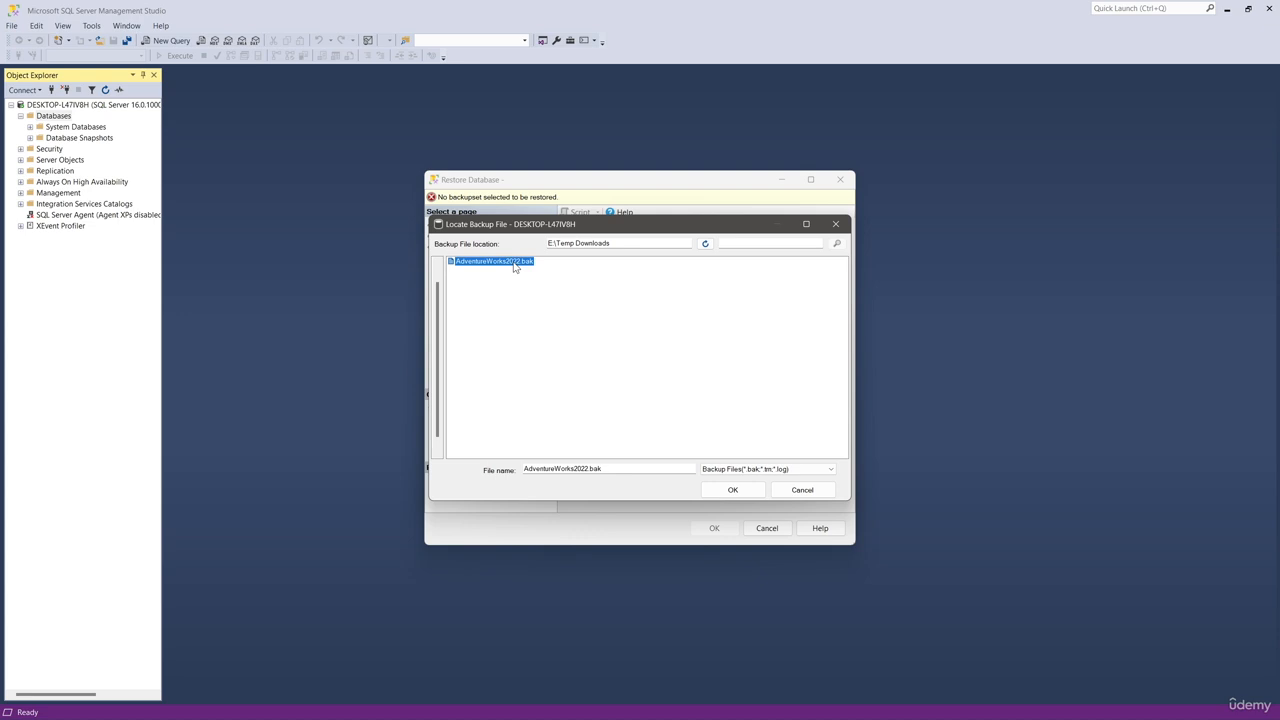
{"action": "left_click", "coordinate": [745, 494]}
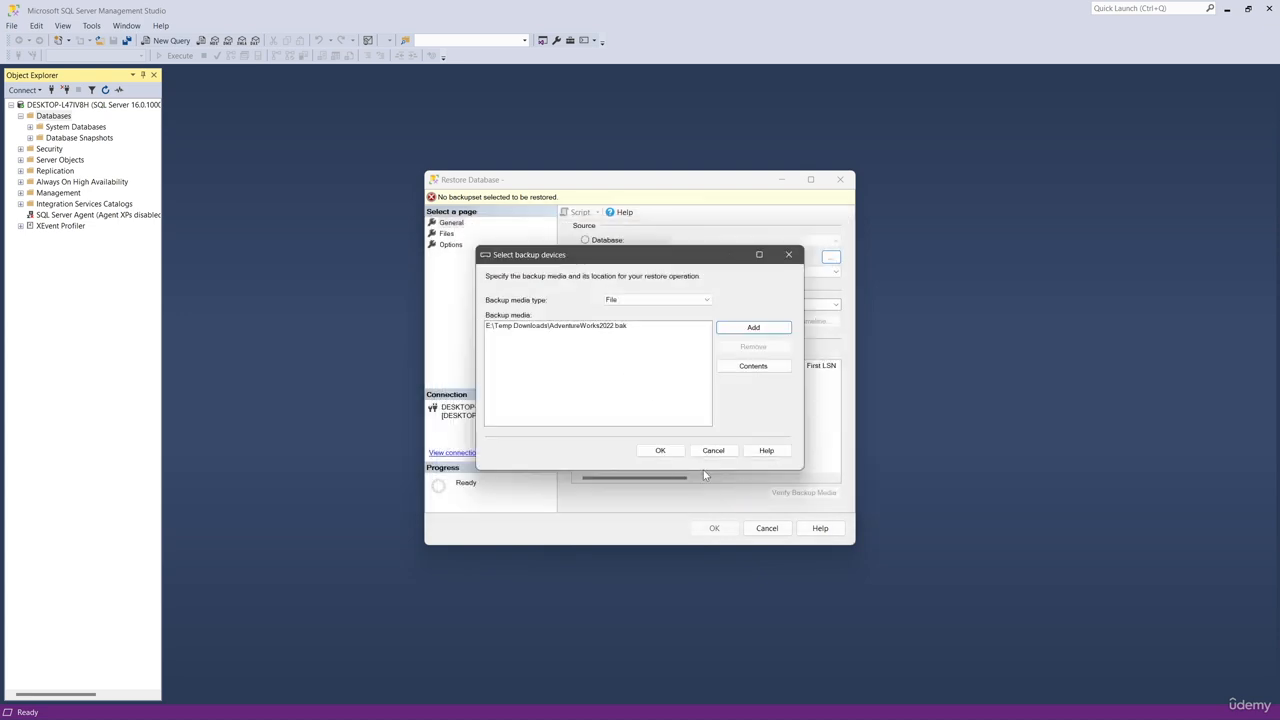
{"action": "left_click", "coordinate": [660, 450]}
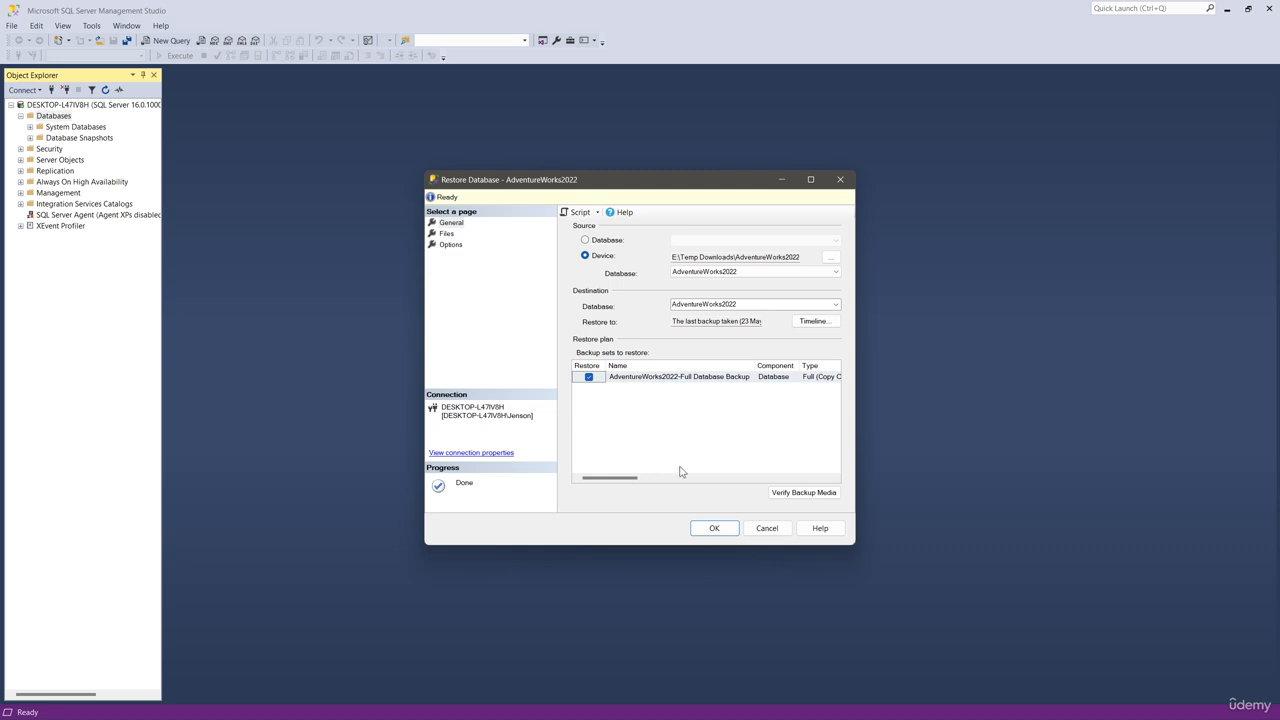
{"action": "left_click", "coordinate": [714, 528]}
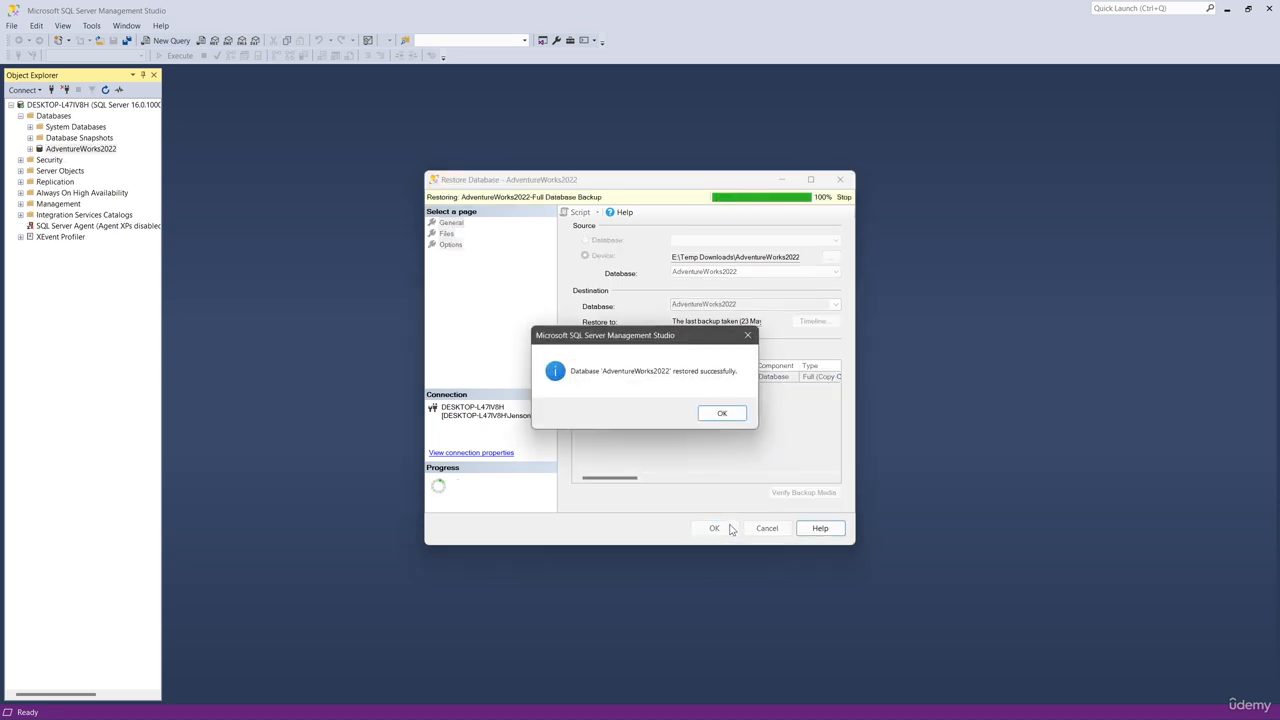
{"action": "left_click", "coordinate": [729, 414]}
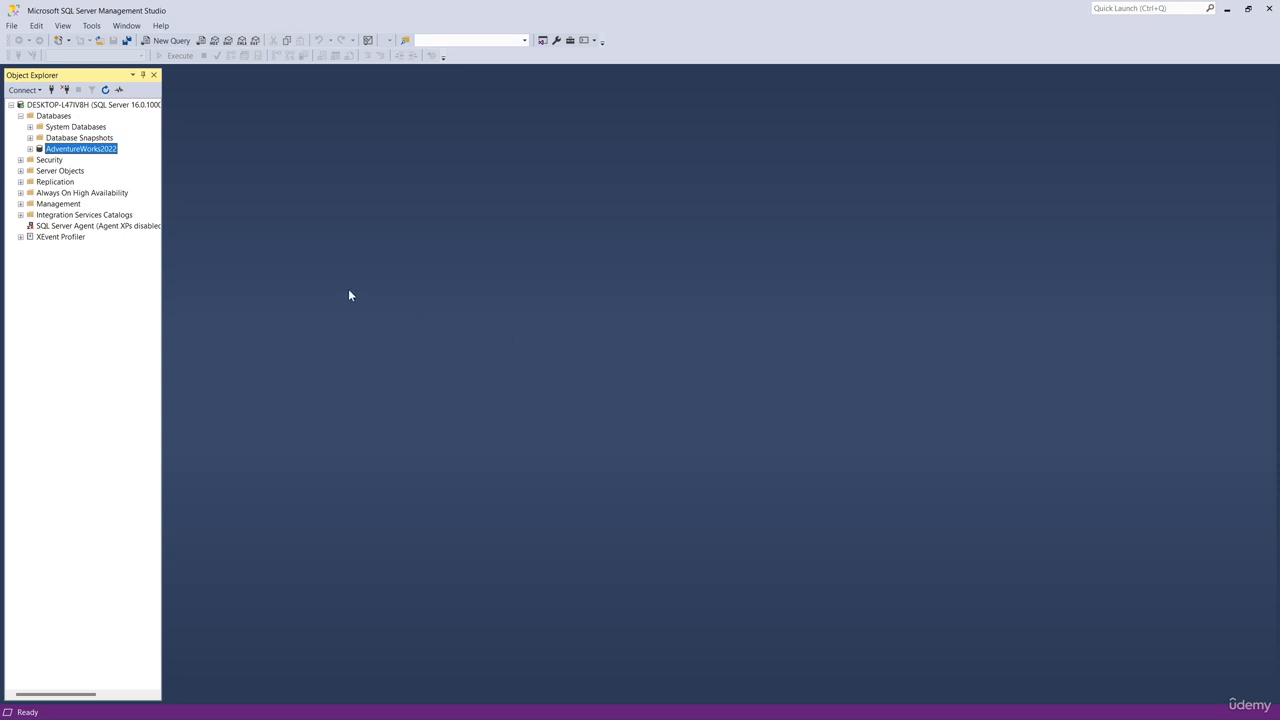
Expand the AdventureWorks2022 database and go through its object folders from Database Diagrams to External Resources
{"action": "left_click", "coordinate": [58, 118]}
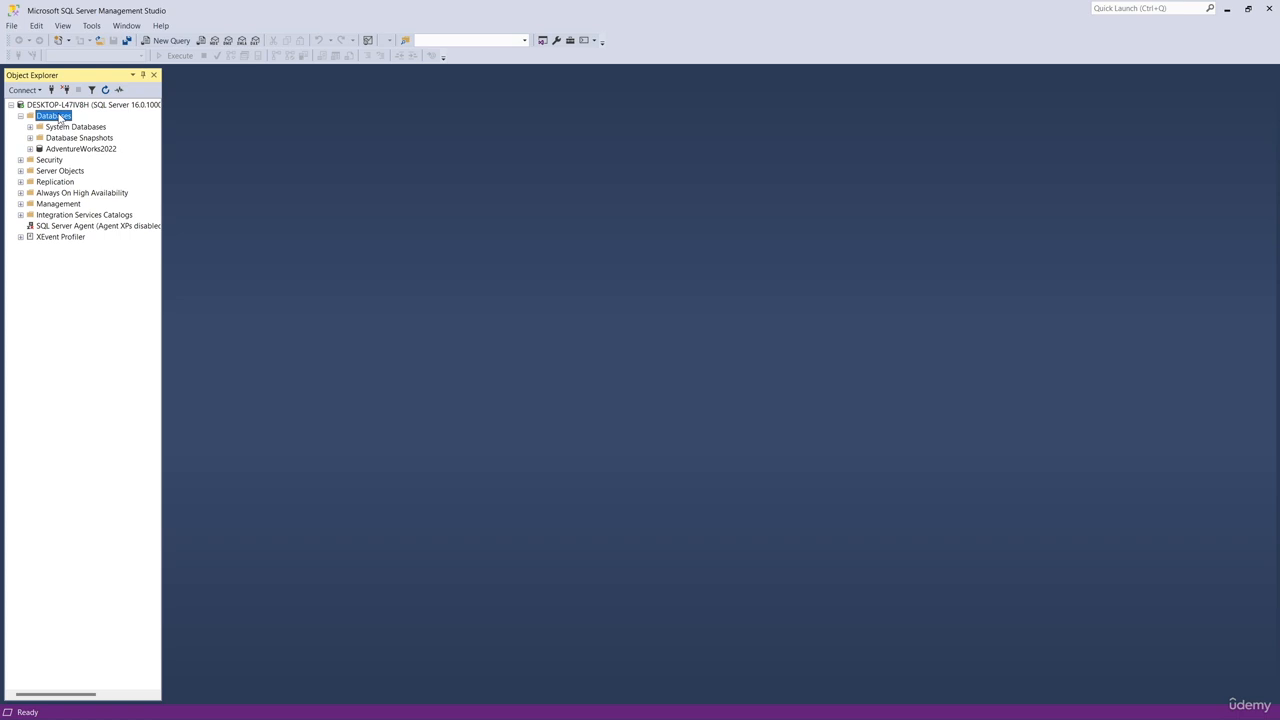
{"action": "left_click", "coordinate": [92, 150]}
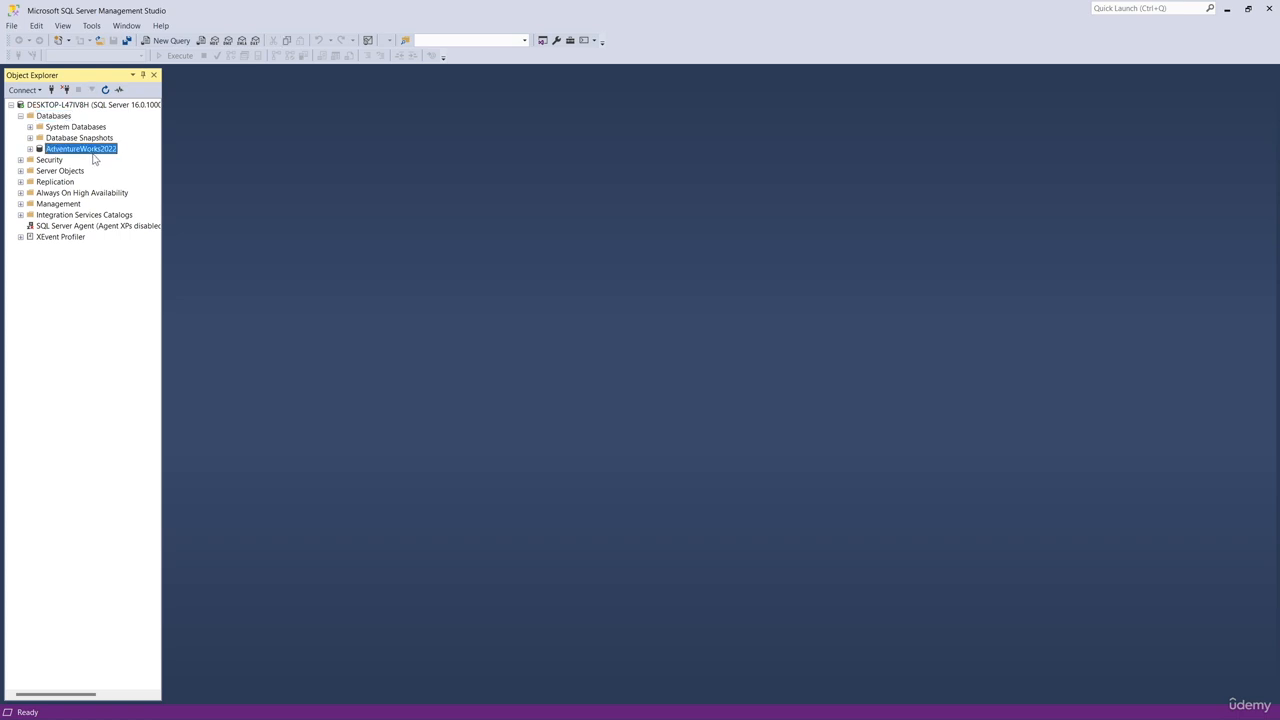
{"action": "left_click", "coordinate": [30, 149]}
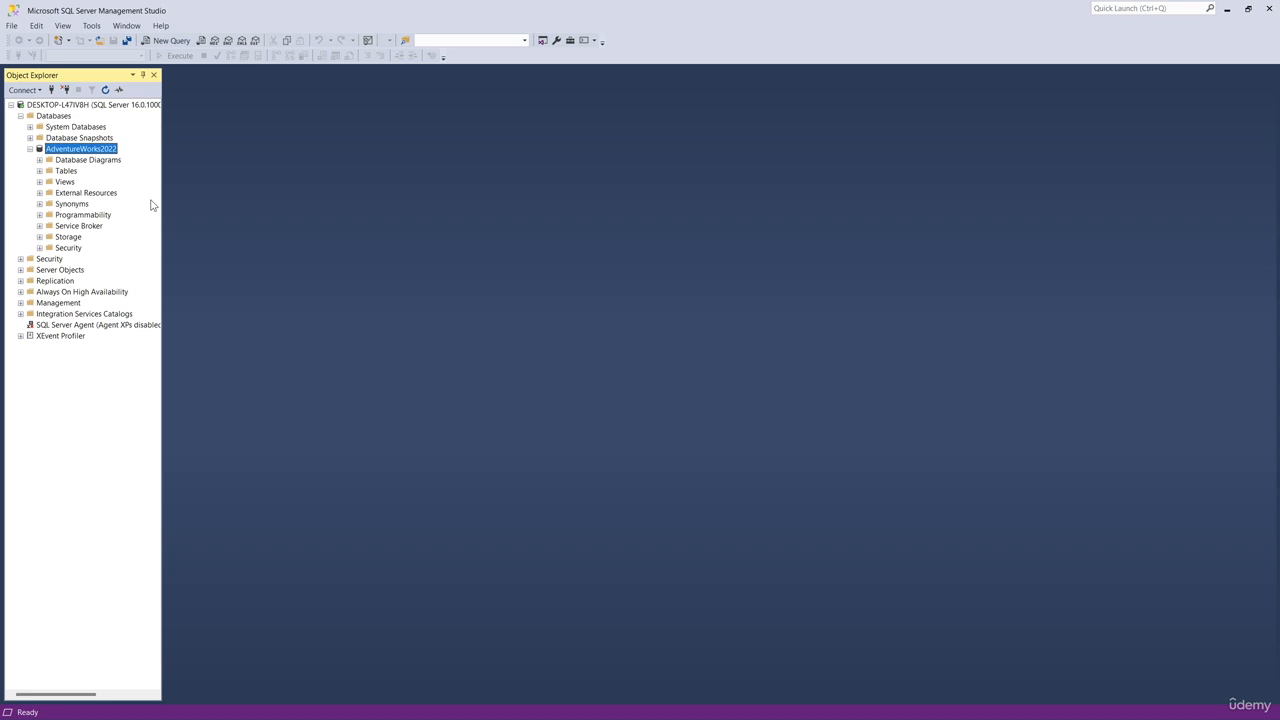
{"action": "key", "text": "Down"}
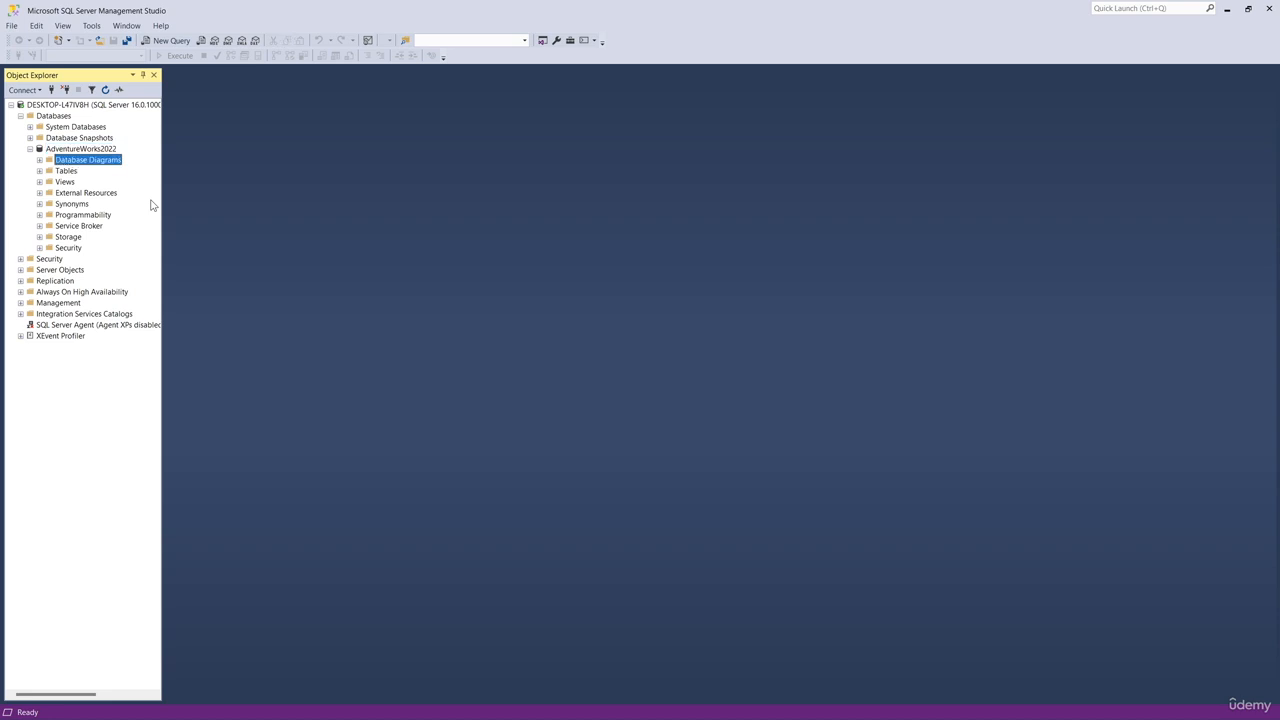
{"action": "key", "text": "Down"}
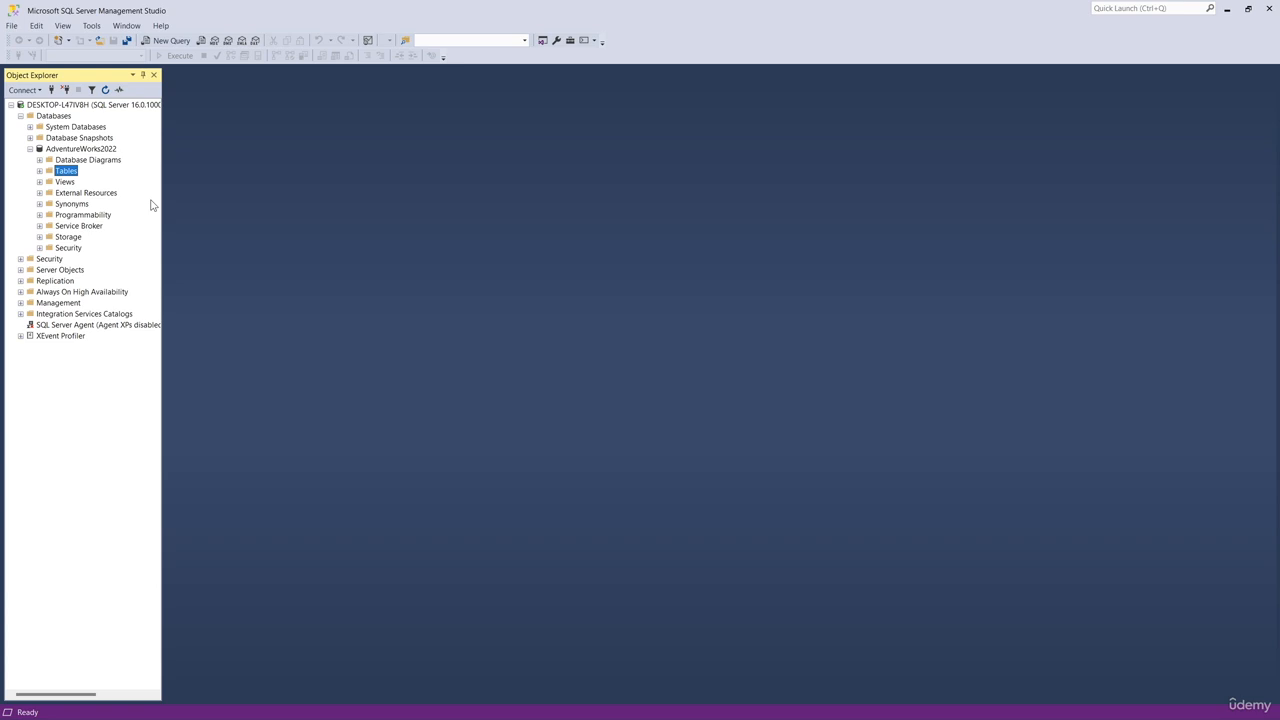
{"action": "key", "text": "Down"}
{"action": "key", "text": "Down"}
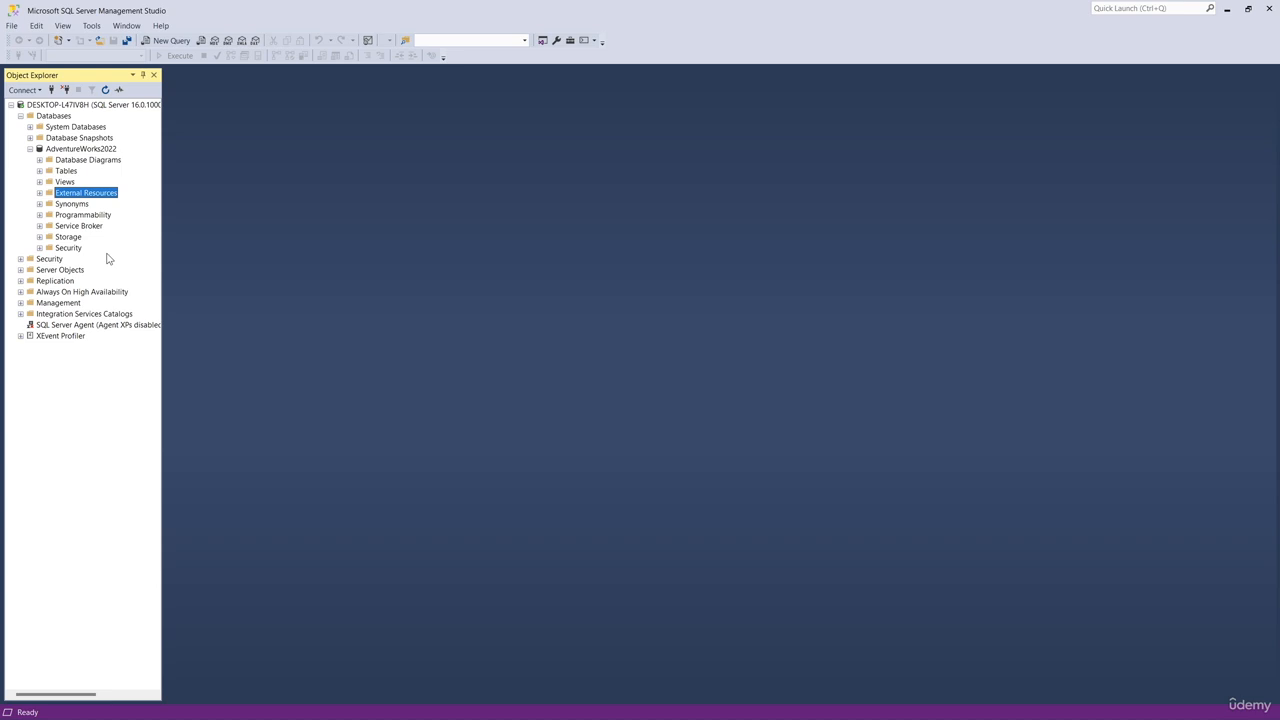
Expand the Tables folder of AdventureWorks2022 and examine its tables across the HumanResources, Person, Production, Purchasing and Sales schemas
{"action": "left_click", "coordinate": [66, 174]}
{"action": "left_click", "coordinate": [39, 171]}
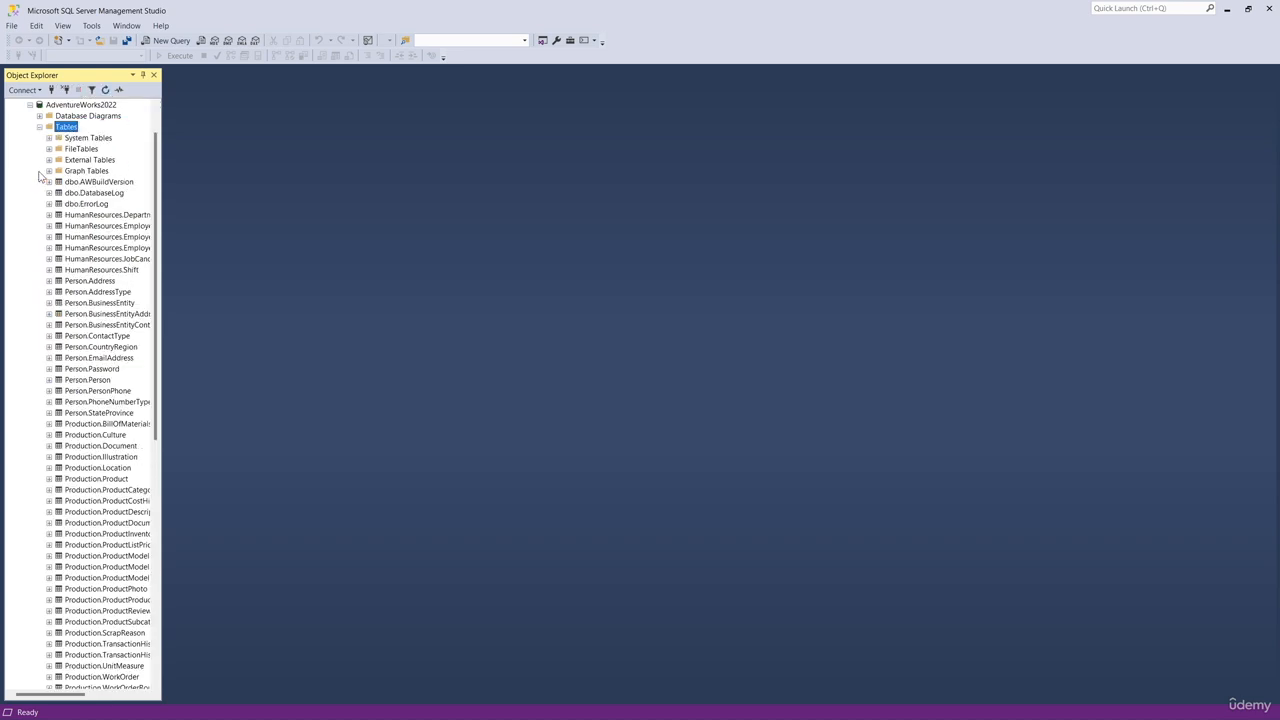
{"action": "scroll", "coordinate": [100, 185], "scroll_direction": "down", "scroll_amount": 3}
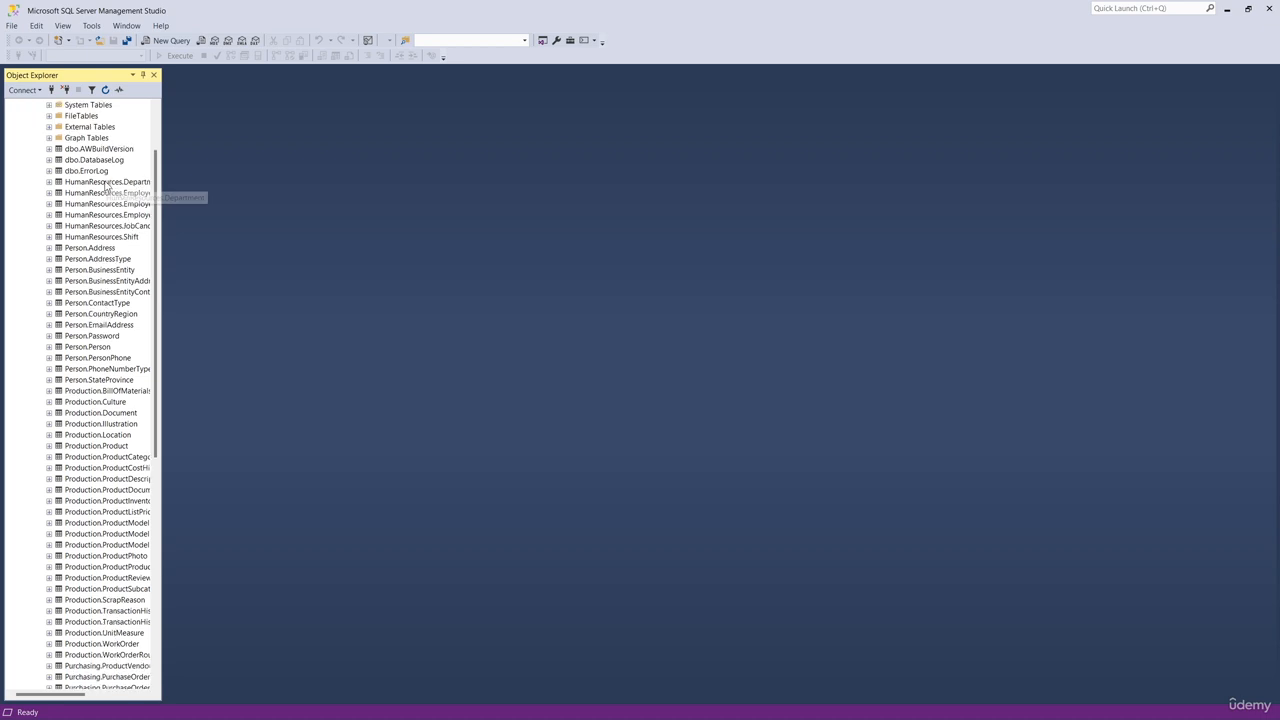
{"action": "scroll", "coordinate": [107, 218], "scroll_direction": "down", "scroll_amount": 7}
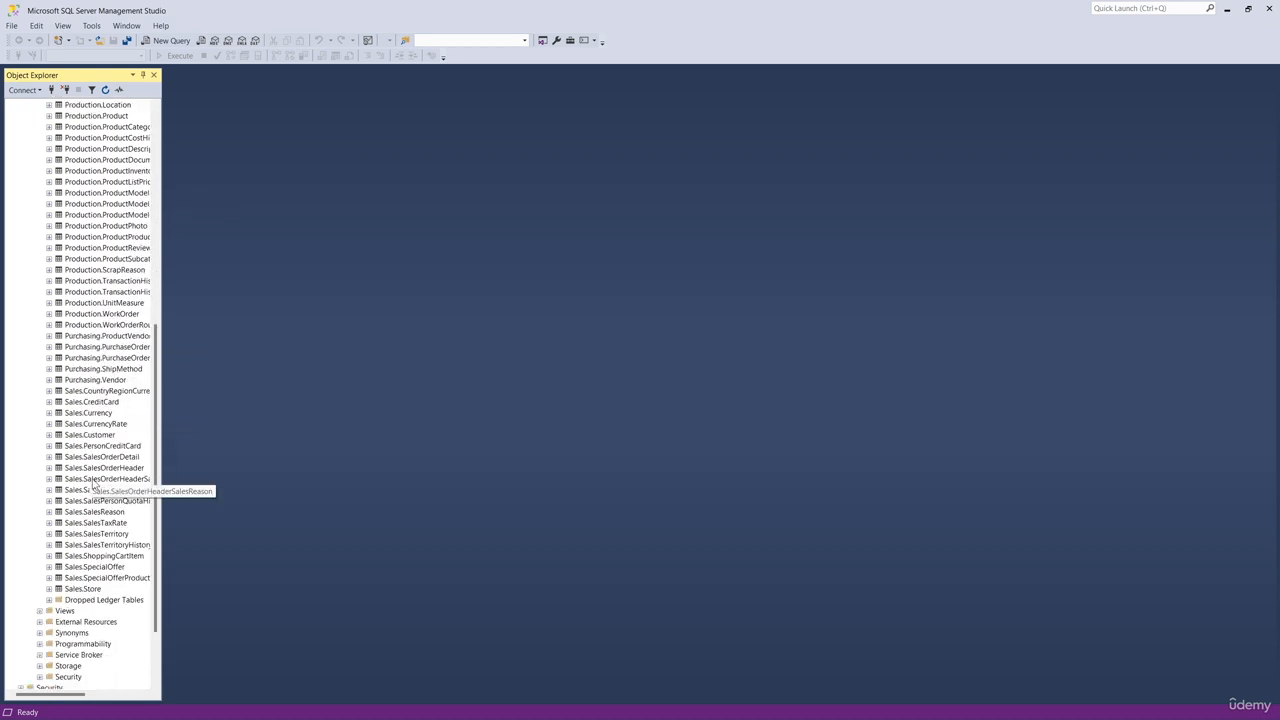
{"action": "scroll", "coordinate": [94, 485], "scroll_direction": "up", "scroll_amount": 10}
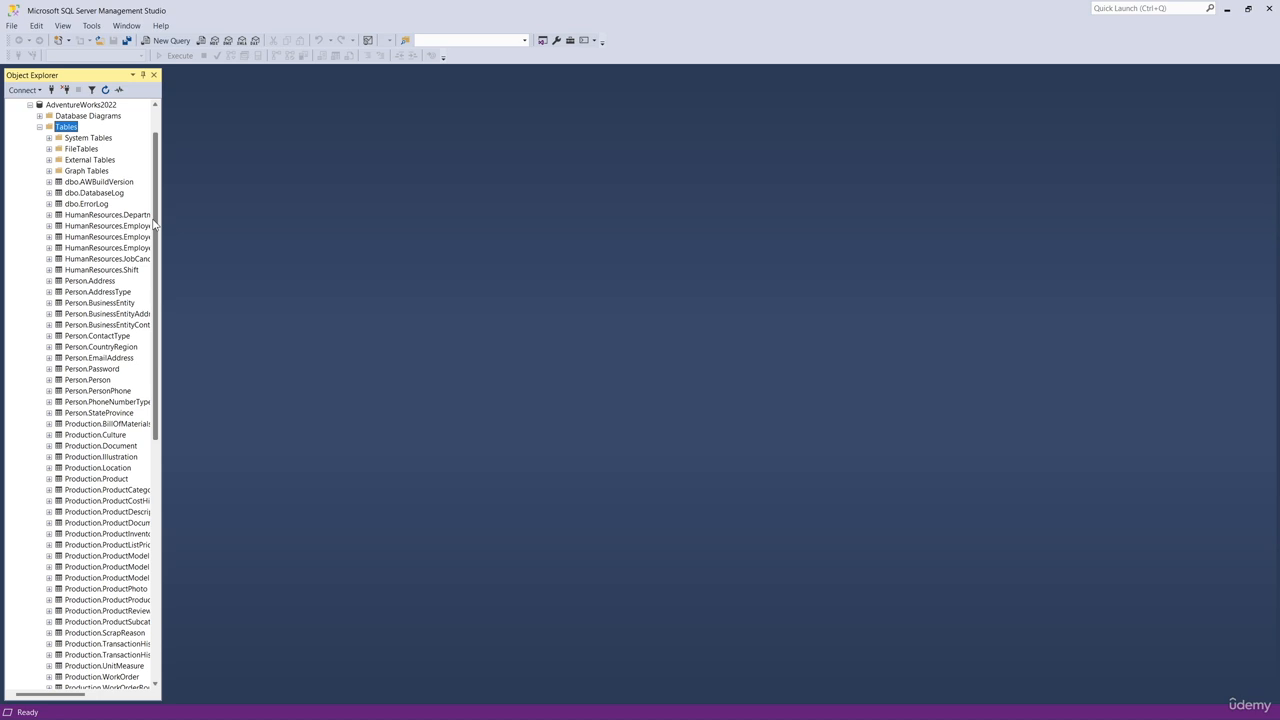
{"action": "scroll", "coordinate": [150, 222], "scroll_direction": "down", "scroll_amount": 3}
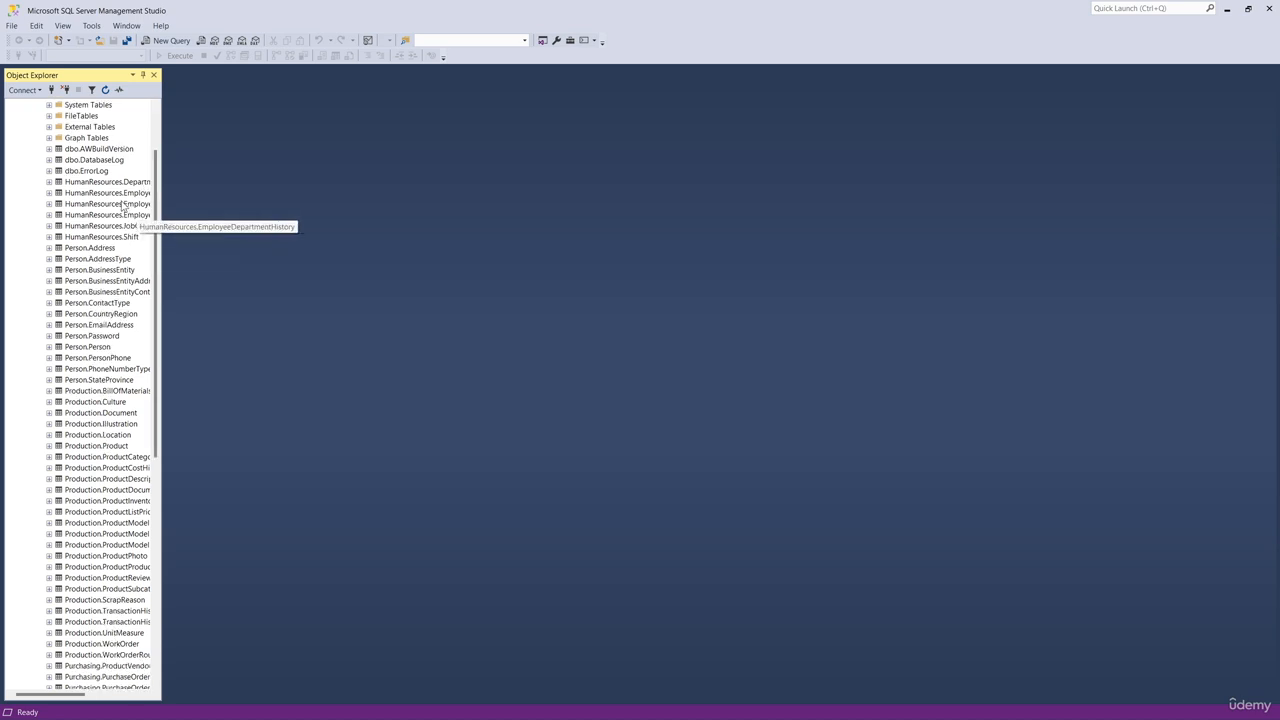
{"action": "scroll", "coordinate": [95, 300], "scroll_direction": "down", "scroll_amount": 1}
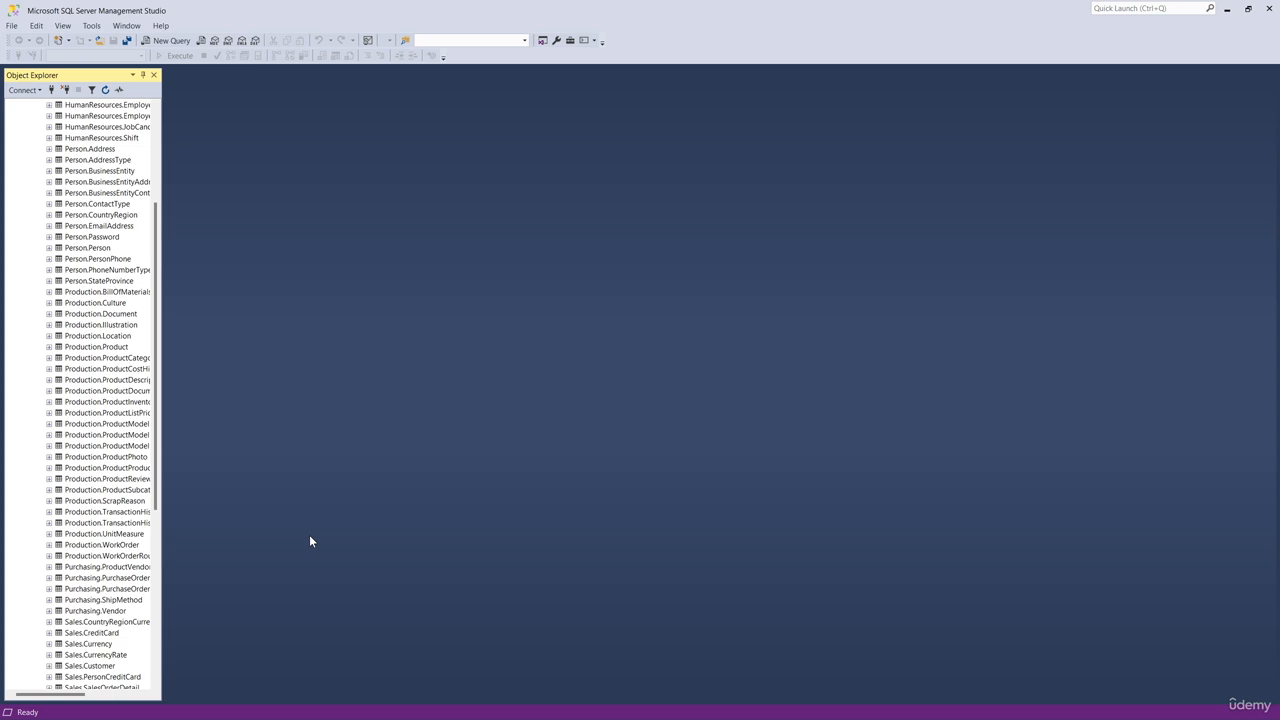
{"action": "scroll", "coordinate": [105, 496], "scroll_direction": "up", "scroll_amount": 4}
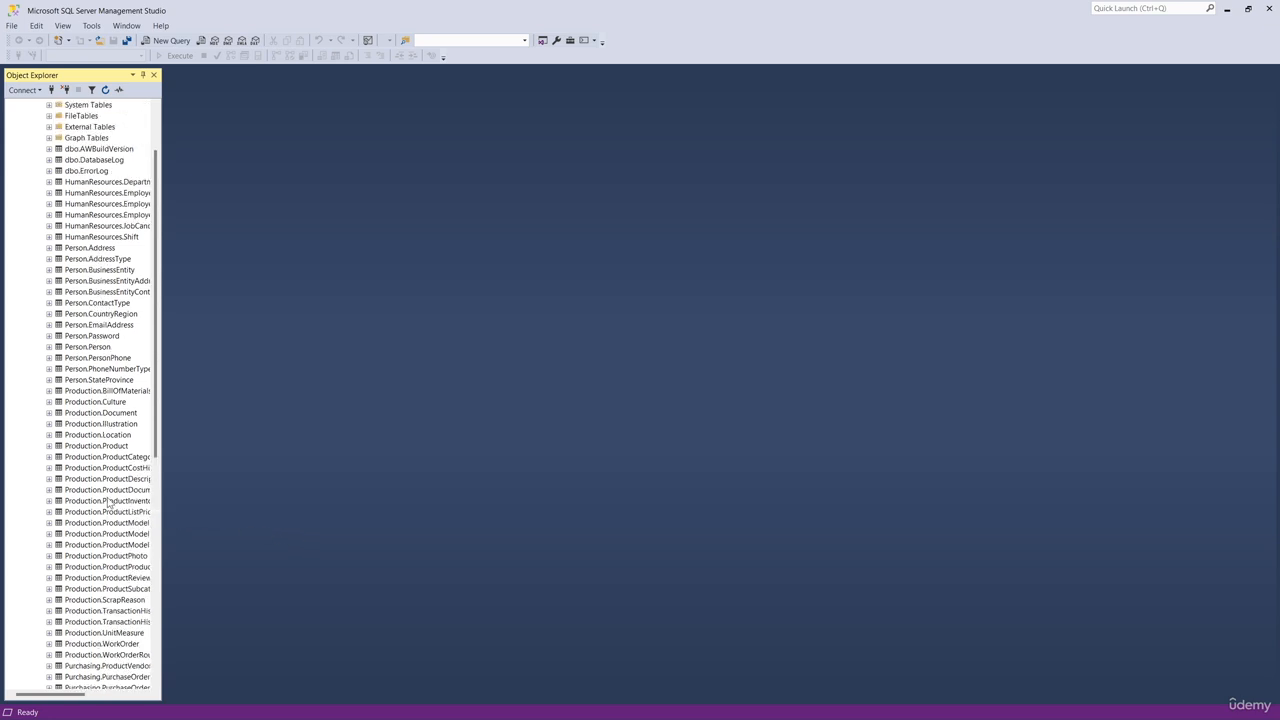
{"action": "scroll", "coordinate": [105, 496], "scroll_direction": "up", "scroll_amount": 2}
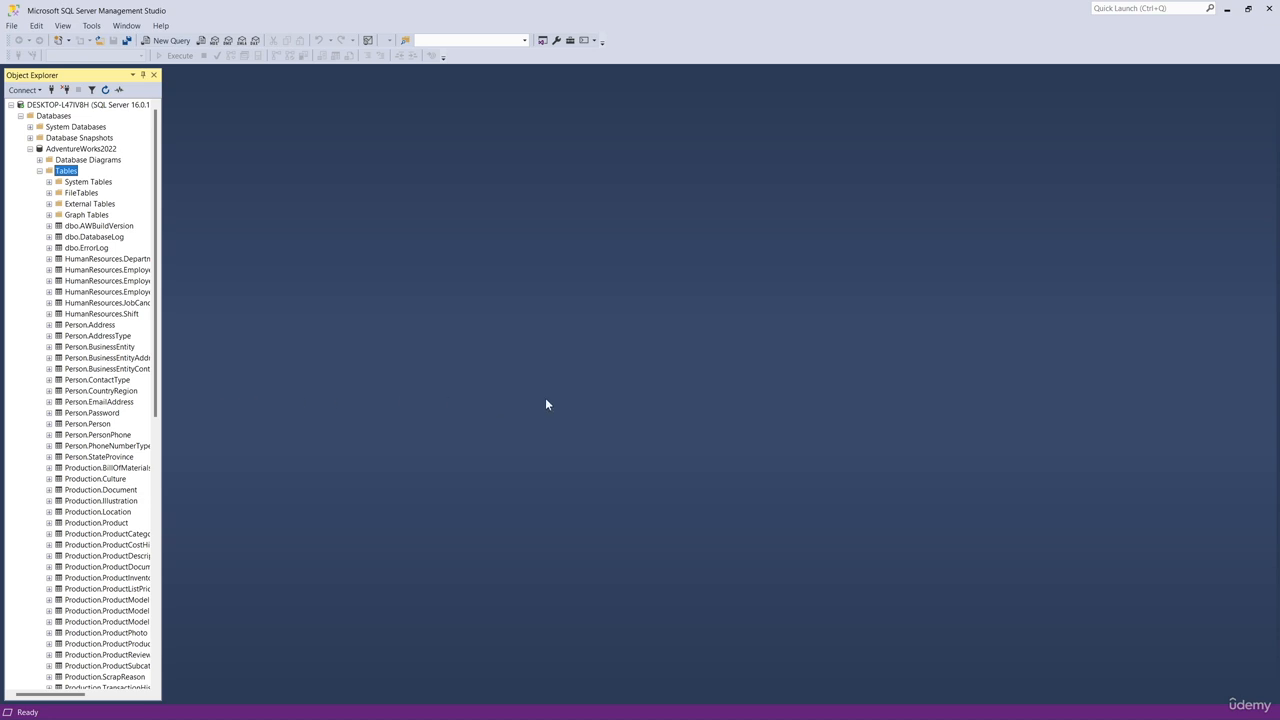
{"action": "key", "text": "alt"}
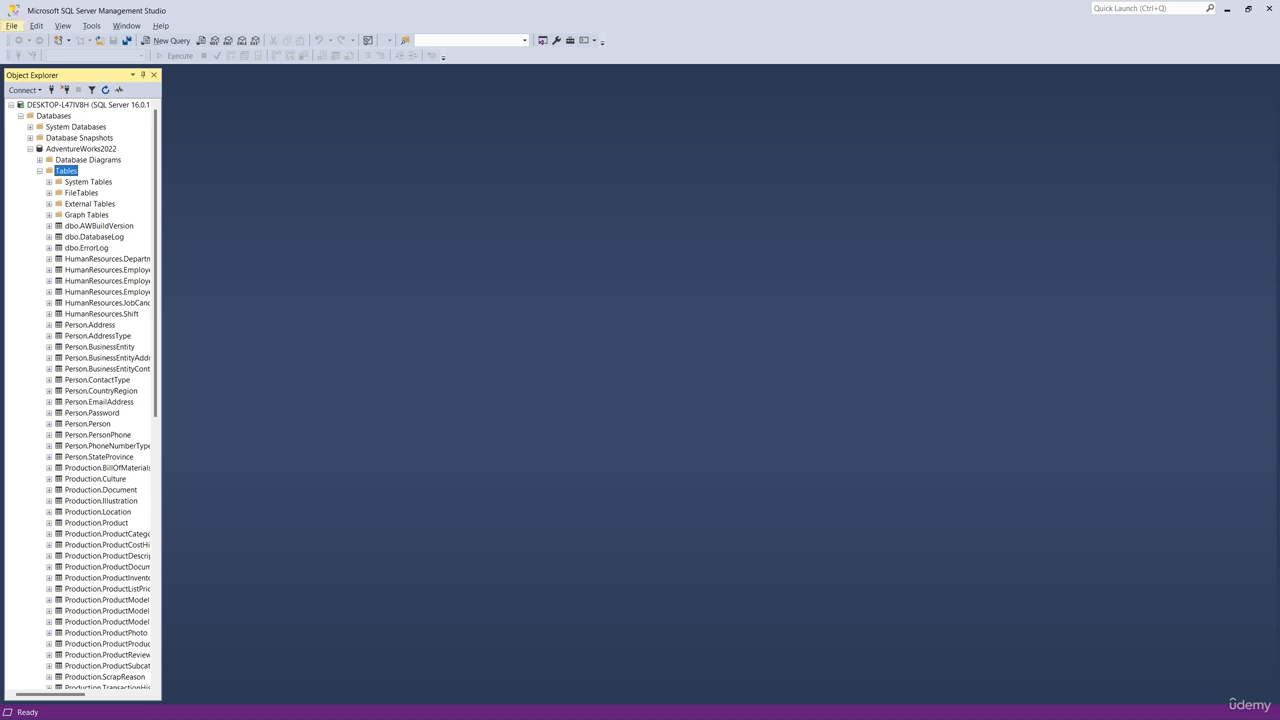